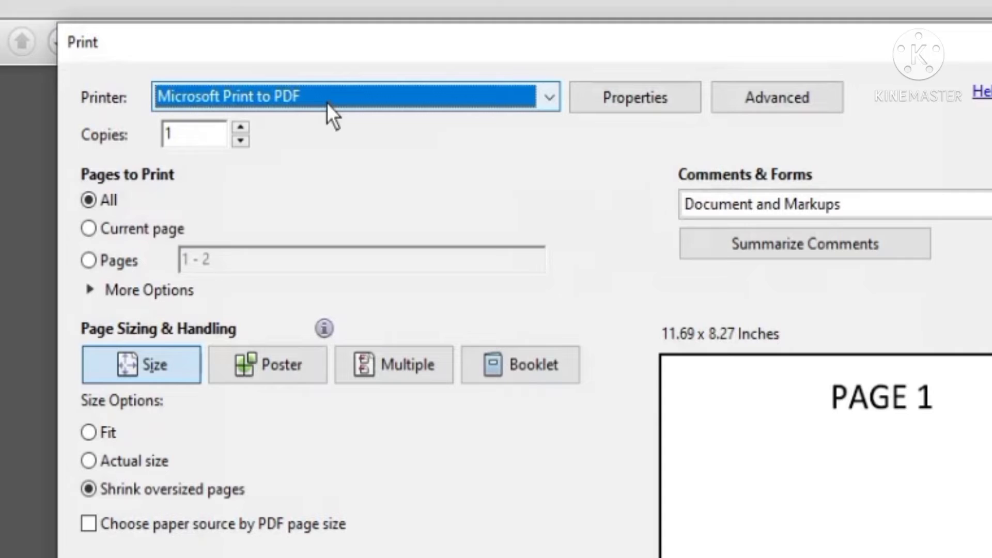
Set up a print of page 1 only on the Microsoft Print to PDF printer in portrait orientation.
{"action": "left_click", "coordinate": [352, 103]}
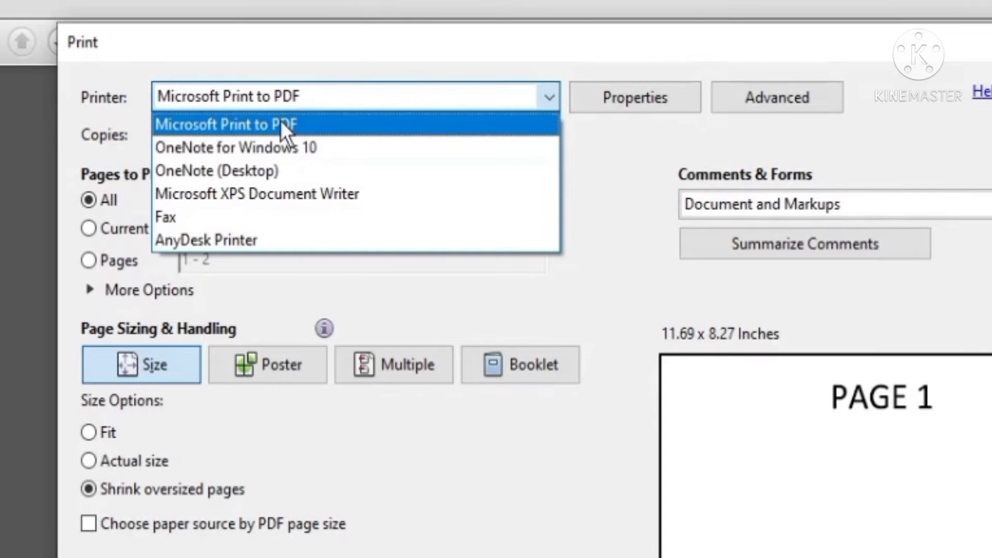
{"action": "left_click", "coordinate": [329, 124]}
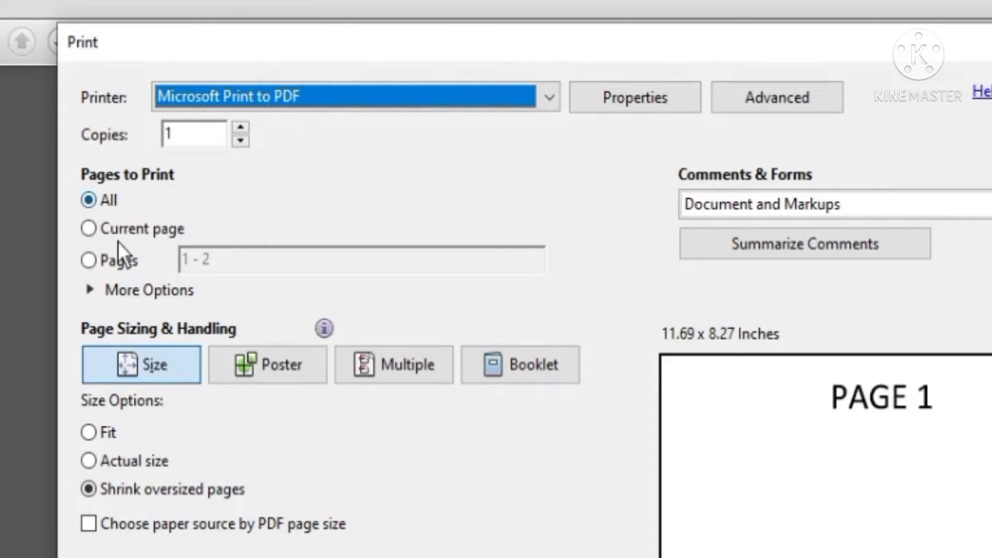
{"action": "left_click", "coordinate": [101, 262]}
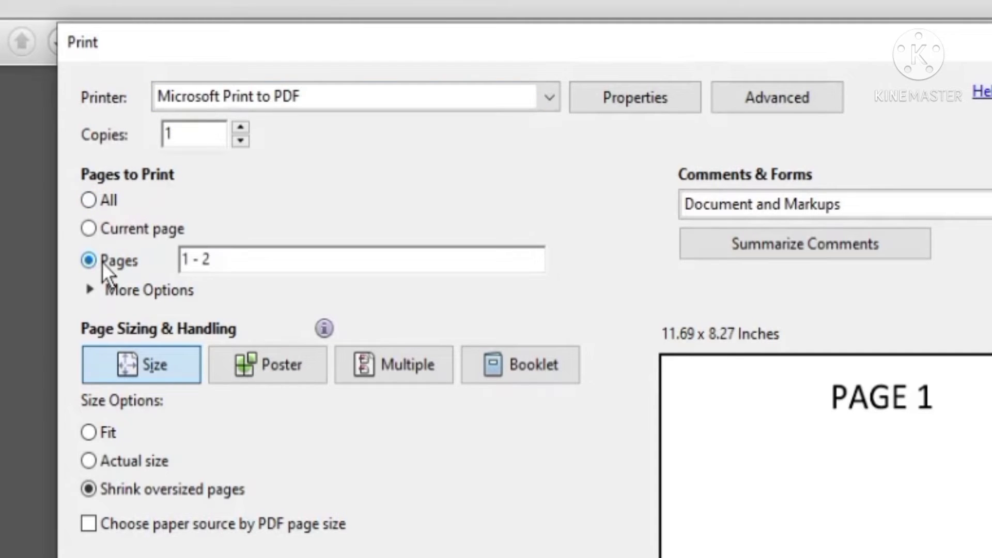
{"action": "left_click_drag", "start_coordinate": [241, 260], "coordinate": [106, 265]}
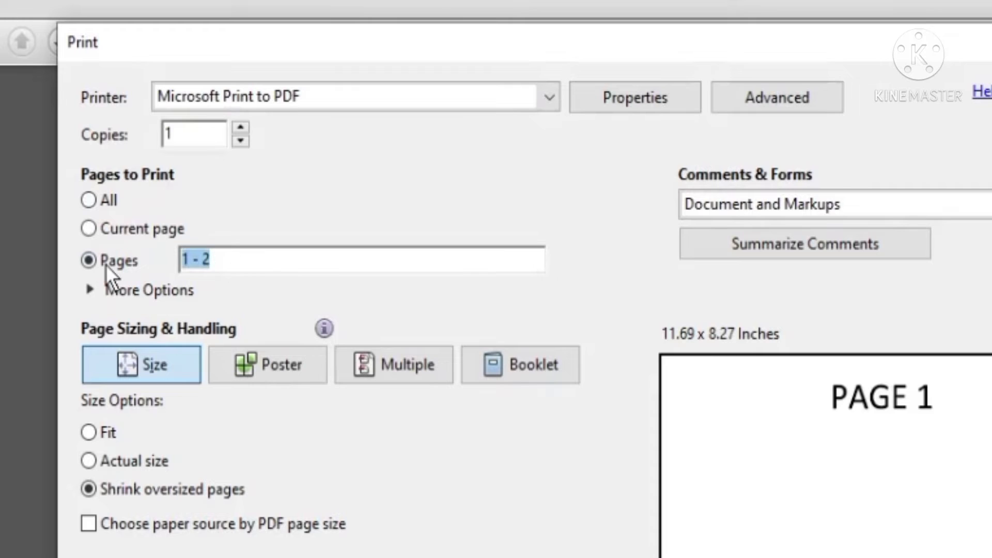
{"action": "type", "text": "1"}
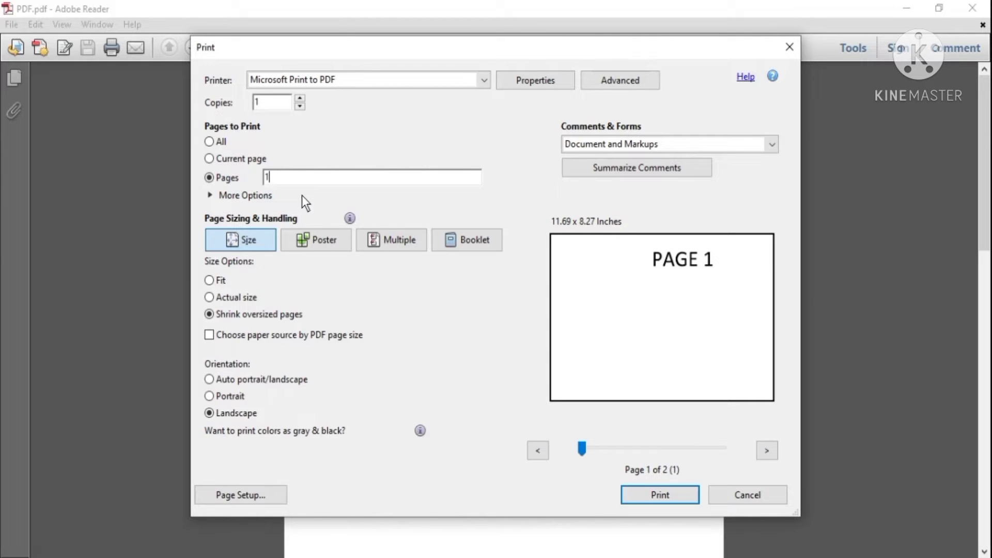
{"action": "left_click", "coordinate": [237, 393]}
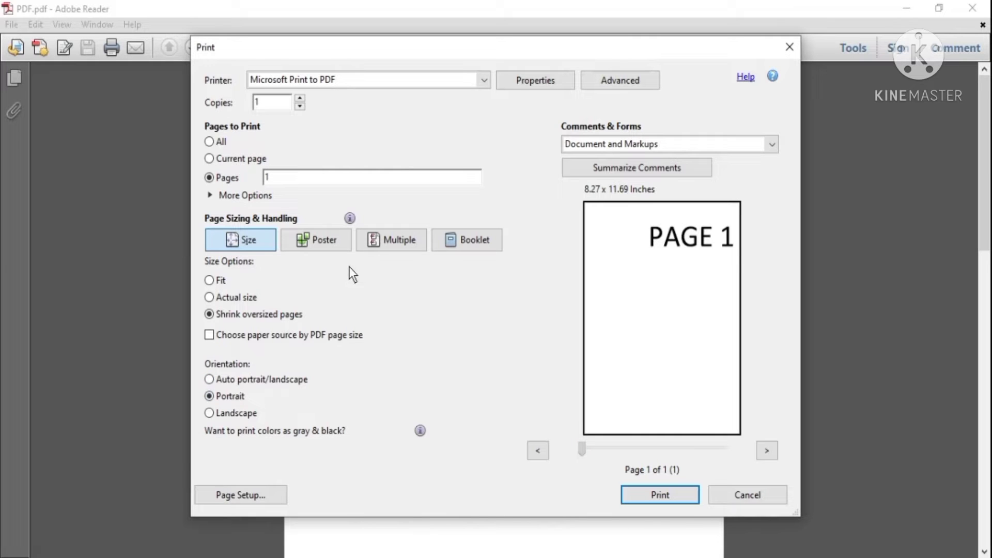
Print the page to a PDF file named PDF 1 in the Desktop's New folder (2).
{"action": "left_click", "coordinate": [694, 497]}
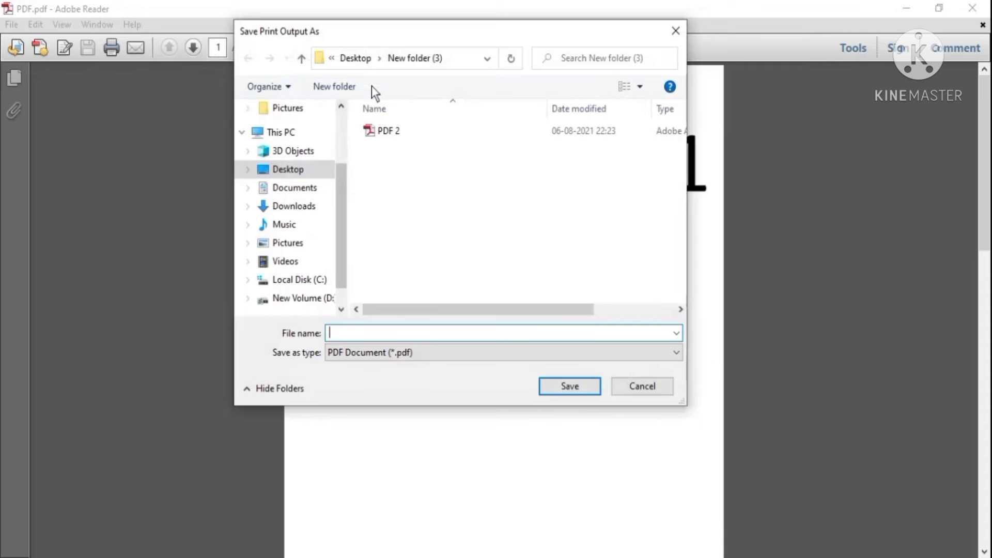
{"action": "left_click", "coordinate": [357, 56]}
{"action": "left_click", "coordinate": [625, 158]}
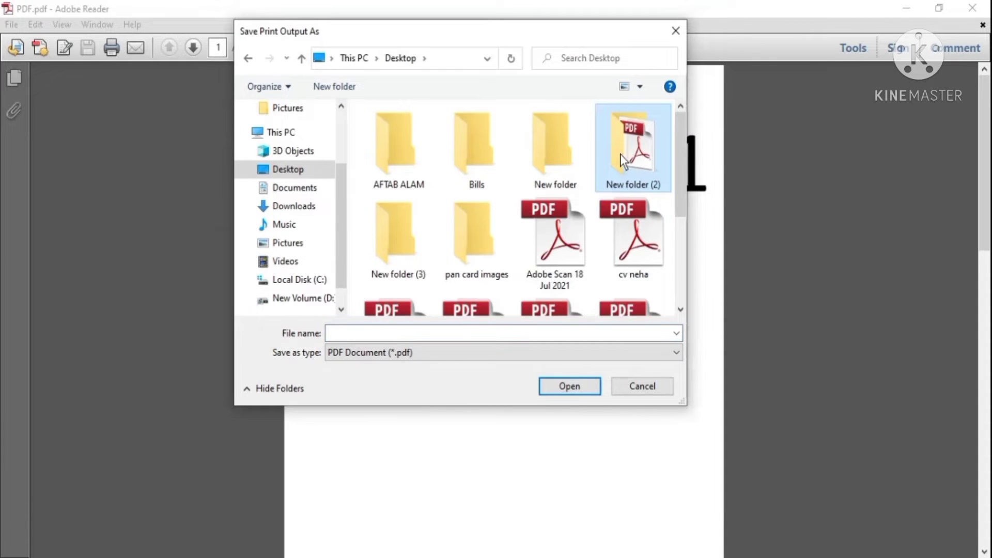
{"action": "double_click", "coordinate": [620, 154]}
{"action": "left_click", "coordinate": [401, 334]}
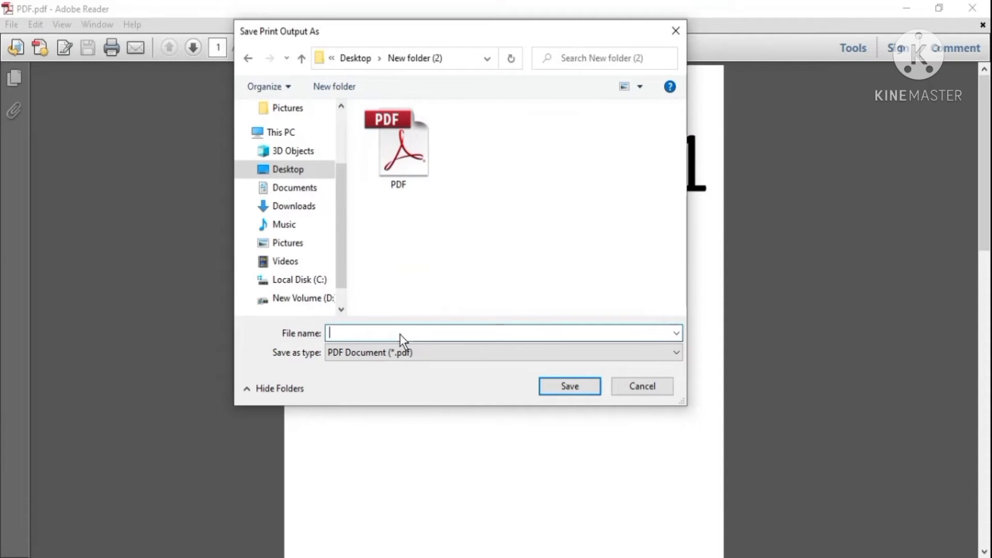
{"action": "type", "text": "PDF 1"}
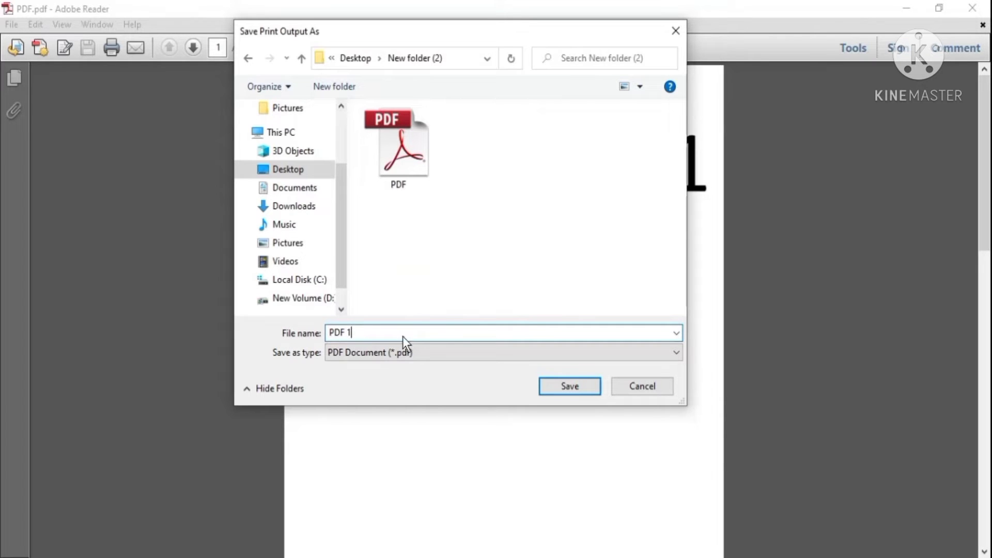
{"action": "left_click", "coordinate": [568, 386]}
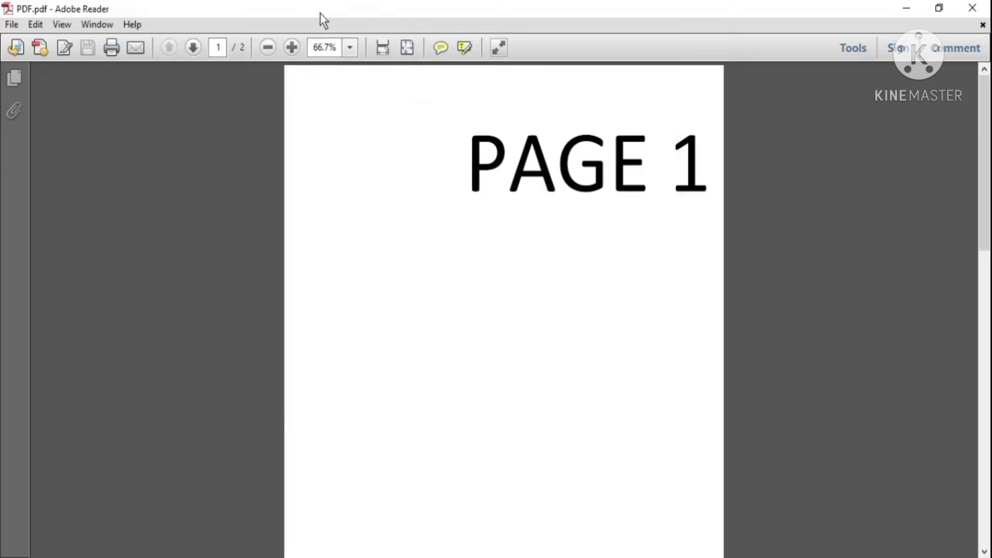
Set up another print of PDF.pdf on Microsoft Print to PDF, limited to page 2.
{"action": "left_click", "coordinate": [115, 54]}
{"action": "left_click", "coordinate": [350, 79]}
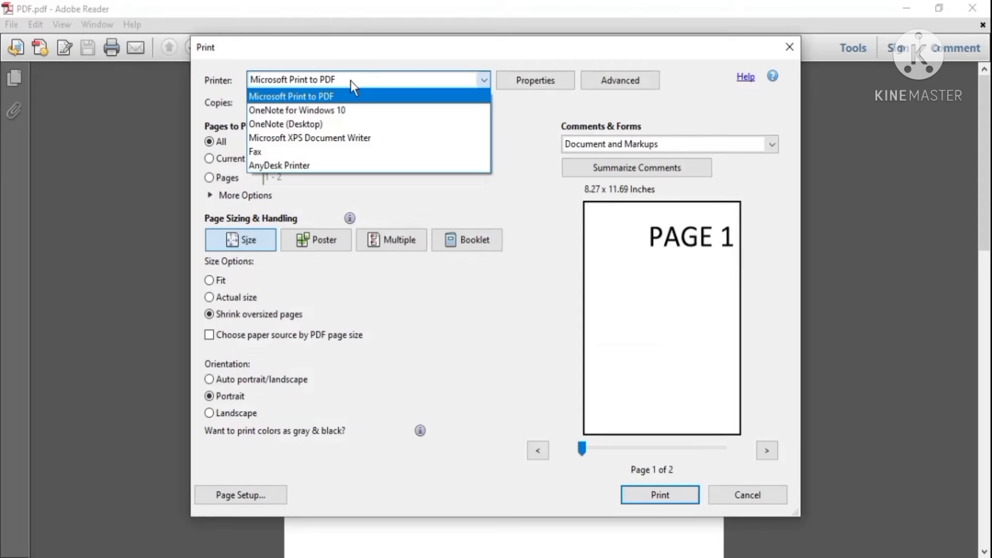
{"action": "left_click", "coordinate": [338, 97]}
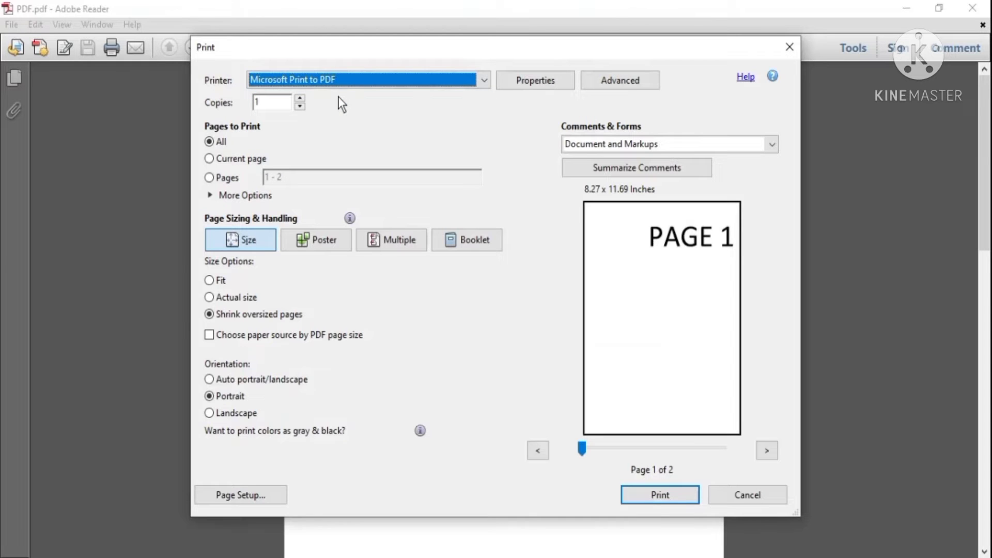
{"action": "left_click", "coordinate": [211, 179]}
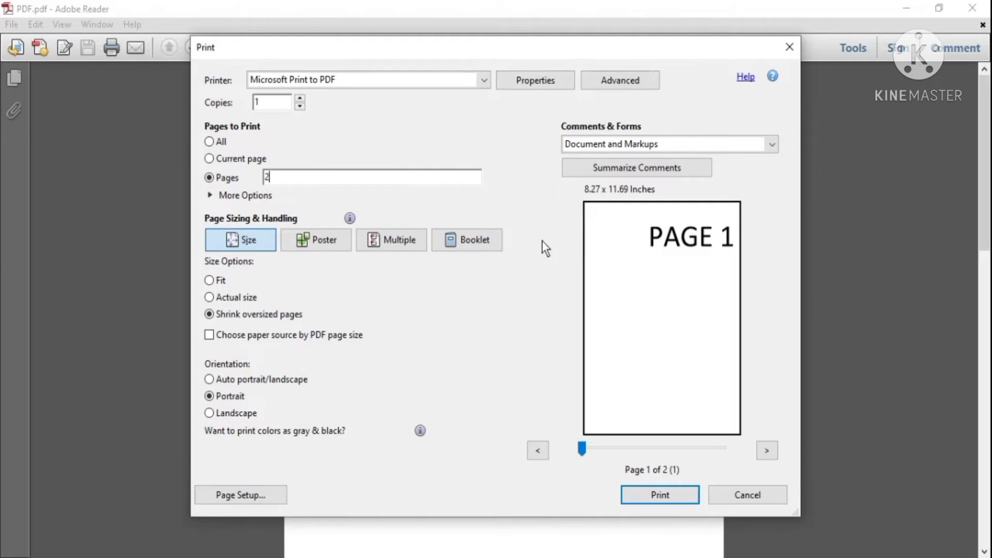
Print the selected page to a PDF file named PDF 2 in New folder (2).
{"action": "left_click", "coordinate": [674, 498]}
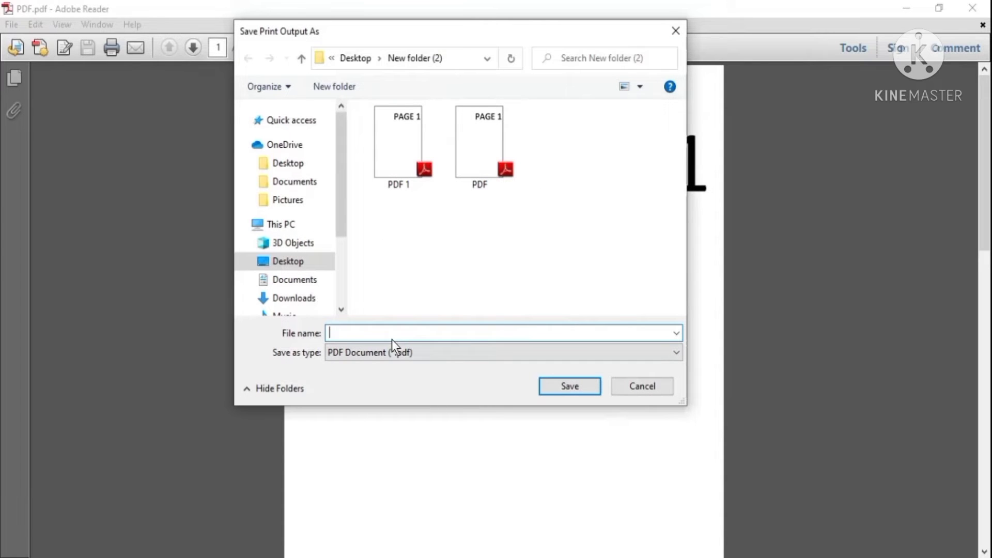
{"action": "type", "text": "PDF 2"}
{"action": "left_click", "coordinate": [585, 387]}
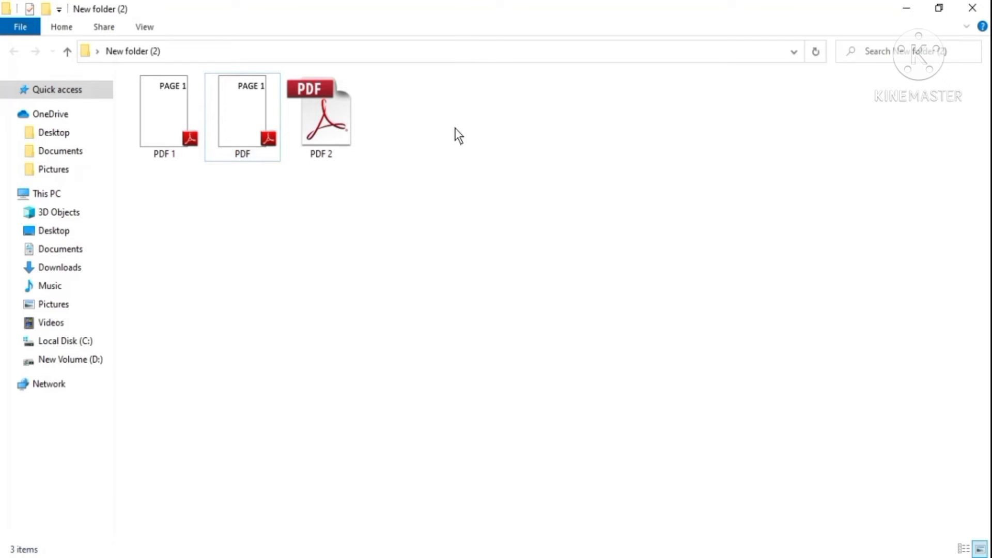
Refresh the file listings of New folder (2) and New folder (3) in File Explorer.
{"action": "right_click", "coordinate": [455, 129]}
{"action": "left_click", "coordinate": [515, 185]}
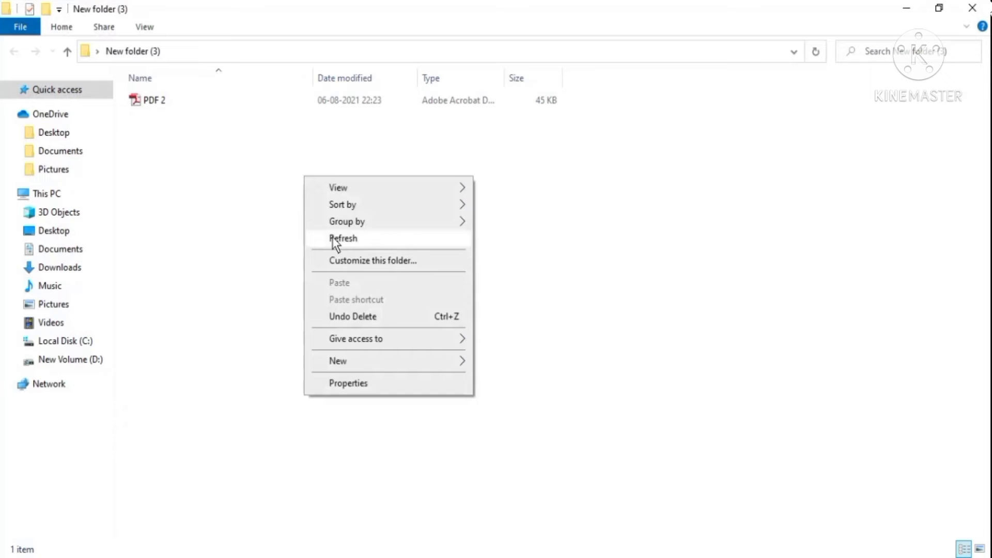
{"action": "left_click", "coordinate": [336, 237]}
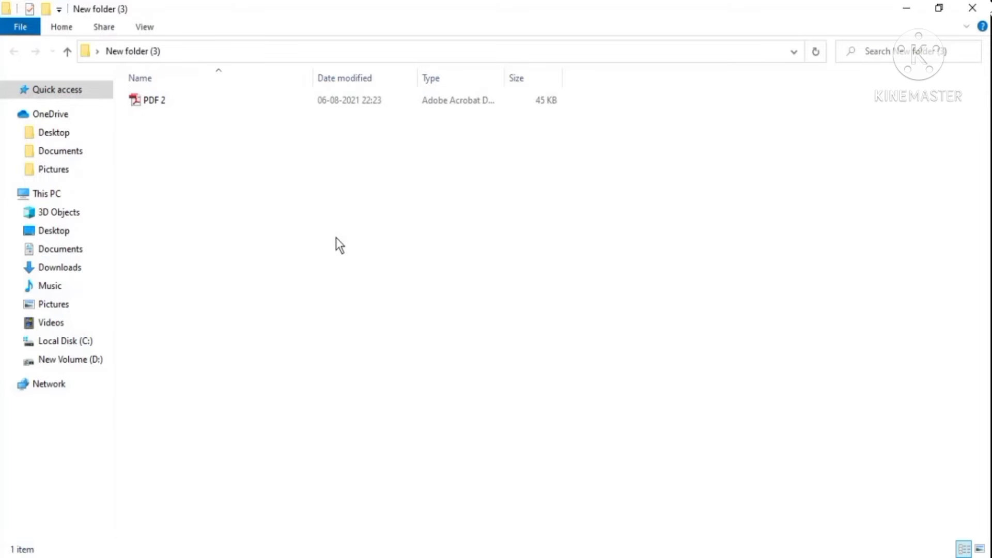
{"action": "right_click", "coordinate": [326, 212]}
{"action": "left_click", "coordinate": [363, 275]}
Open the PDF 2 file from New folder (3) in Adobe Reader and maximize its window.
{"action": "left_click", "coordinate": [168, 101]}
{"action": "double_click", "coordinate": [169, 101]}
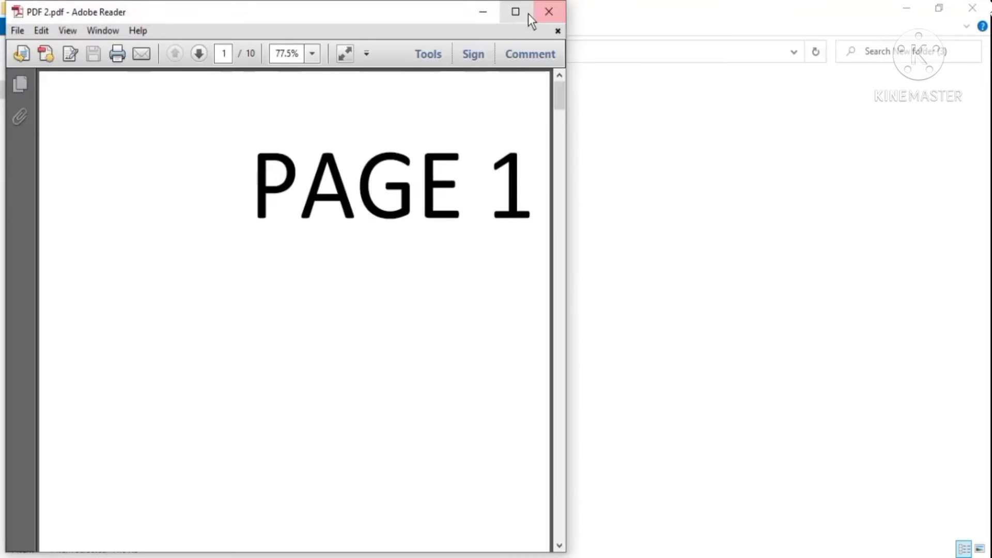
{"action": "left_click", "coordinate": [515, 11]}
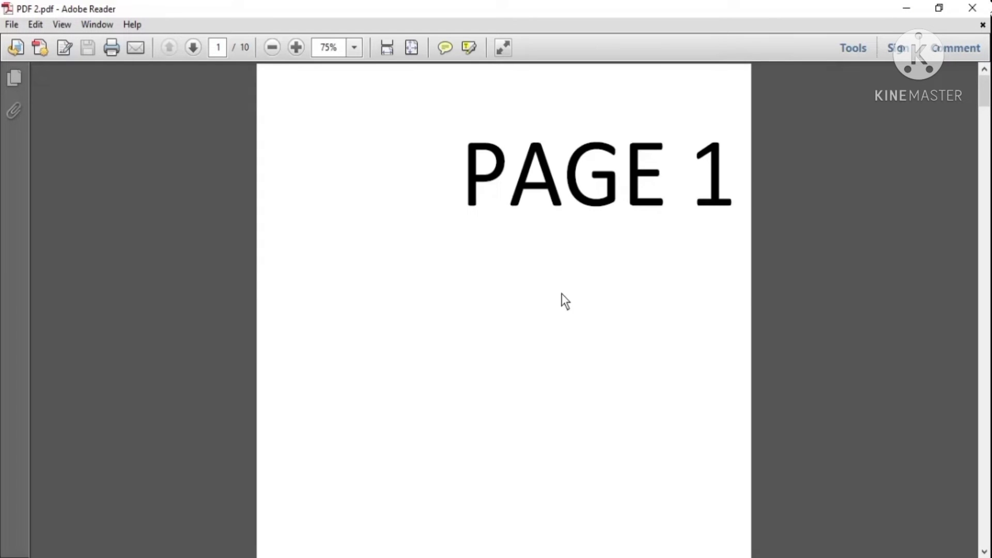
Look through the pages of PDF 2.pdf, examining pages 5 and 9 in particular.
{"action": "scroll", "coordinate": [564, 301], "scroll_direction": "down", "scroll_amount": 15}
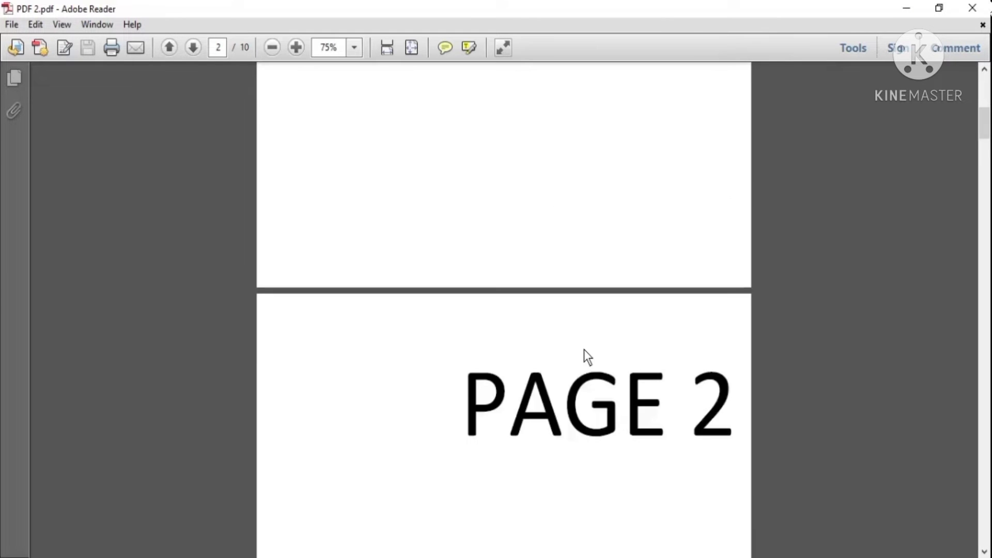
{"action": "scroll", "coordinate": [590, 352], "scroll_direction": "down", "scroll_amount": 12}
{"action": "scroll", "coordinate": [590, 352], "scroll_direction": "down", "scroll_amount": 15}
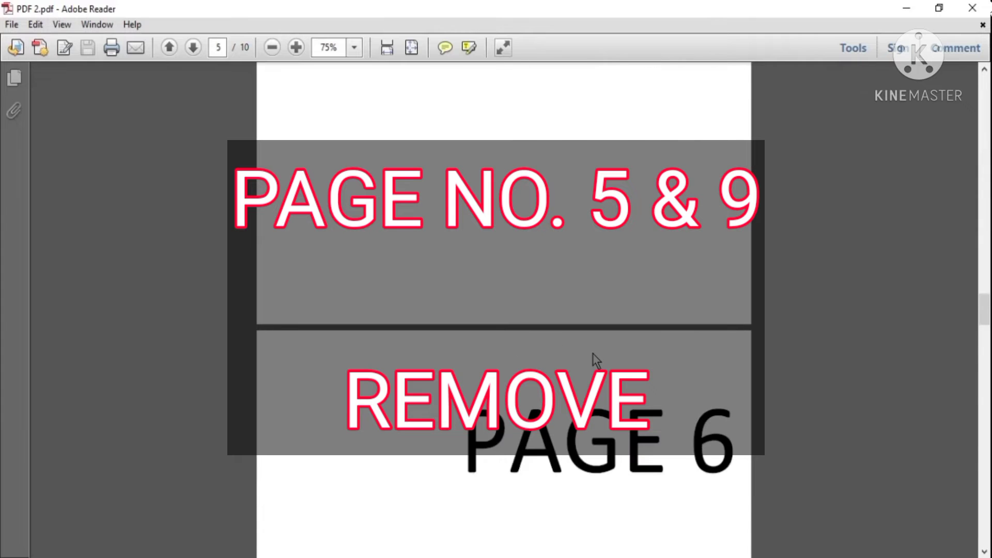
{"action": "scroll", "coordinate": [593, 358], "scroll_direction": "down", "scroll_amount": 12}
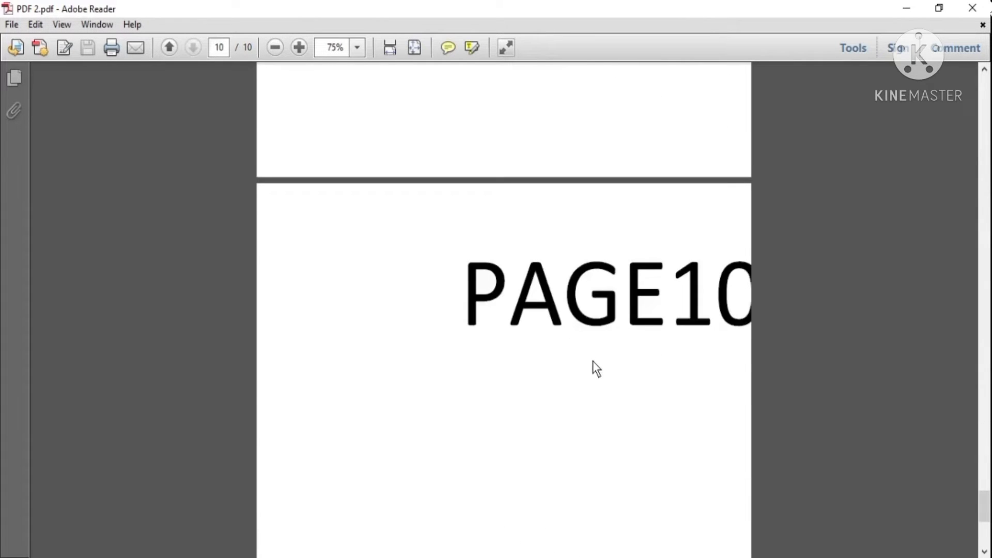
{"action": "scroll", "coordinate": [593, 361], "scroll_direction": "up", "scroll_amount": 10}
{"action": "scroll", "coordinate": [593, 361], "scroll_direction": "up", "scroll_amount": 10}
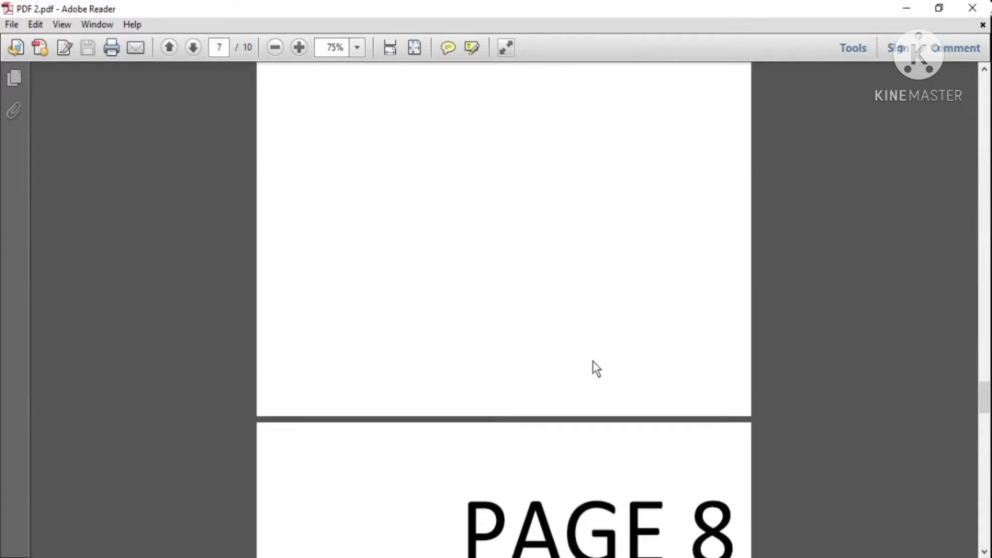
{"action": "scroll", "coordinate": [592, 362], "scroll_direction": "up", "scroll_amount": 6}
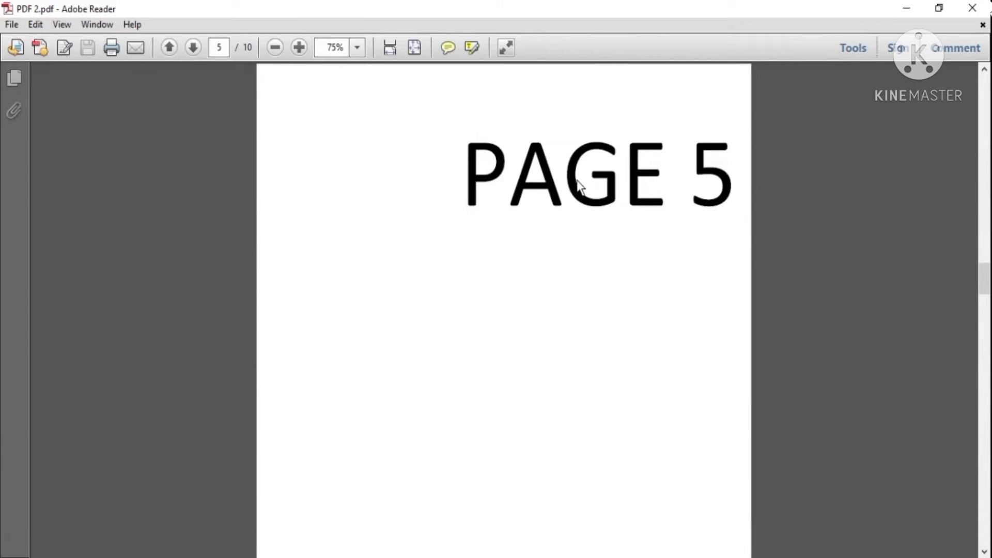
{"action": "scroll", "coordinate": [700, 284], "scroll_direction": "up", "scroll_amount": 3}
{"action": "scroll", "coordinate": [697, 340], "scroll_direction": "down", "scroll_amount": 12}
{"action": "scroll", "coordinate": [699, 470], "scroll_direction": "down", "scroll_amount": 12}
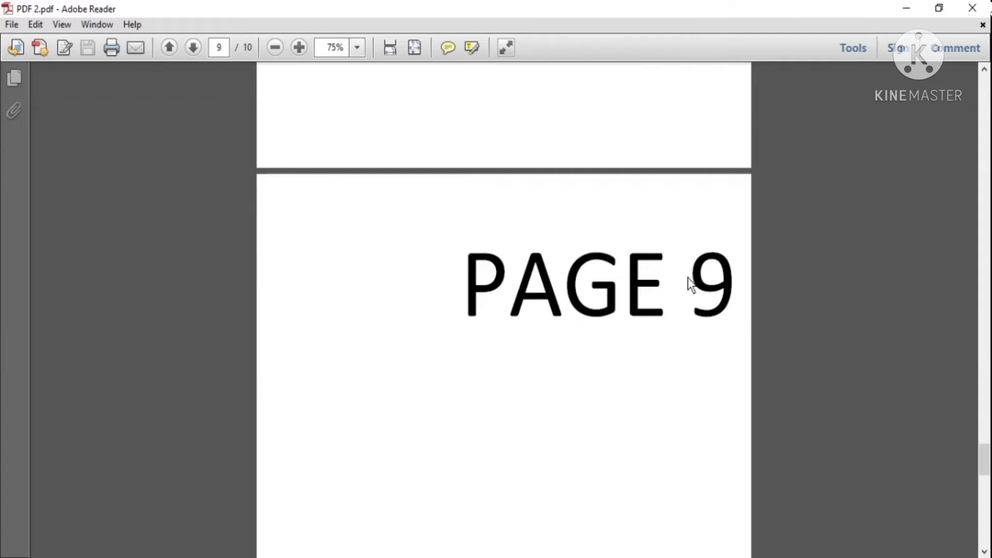
{"action": "scroll", "coordinate": [257, 382], "scroll_direction": "up", "scroll_amount": 5}
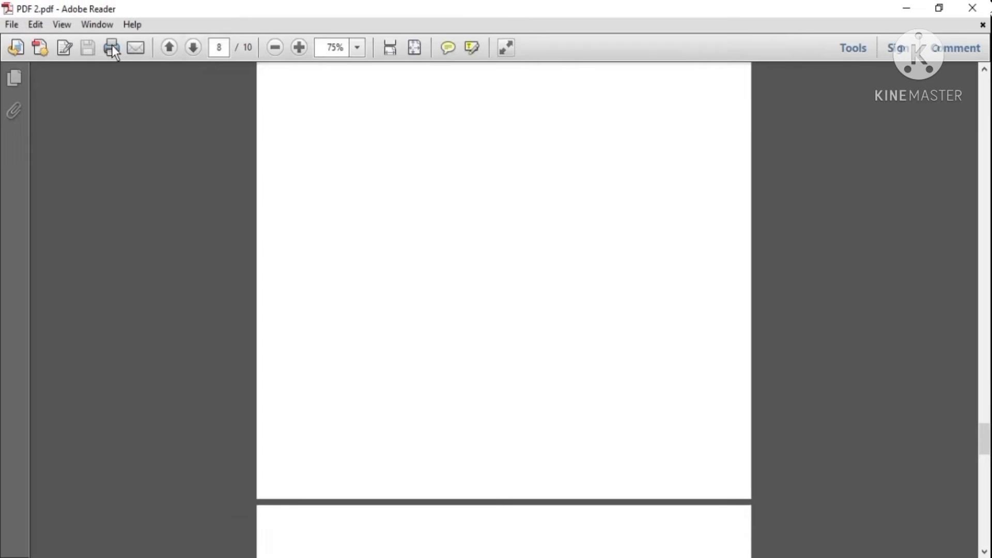
Open the print settings for PDF 2.pdf with Microsoft Print to PDF as the printer.
{"action": "left_click", "coordinate": [111, 47]}
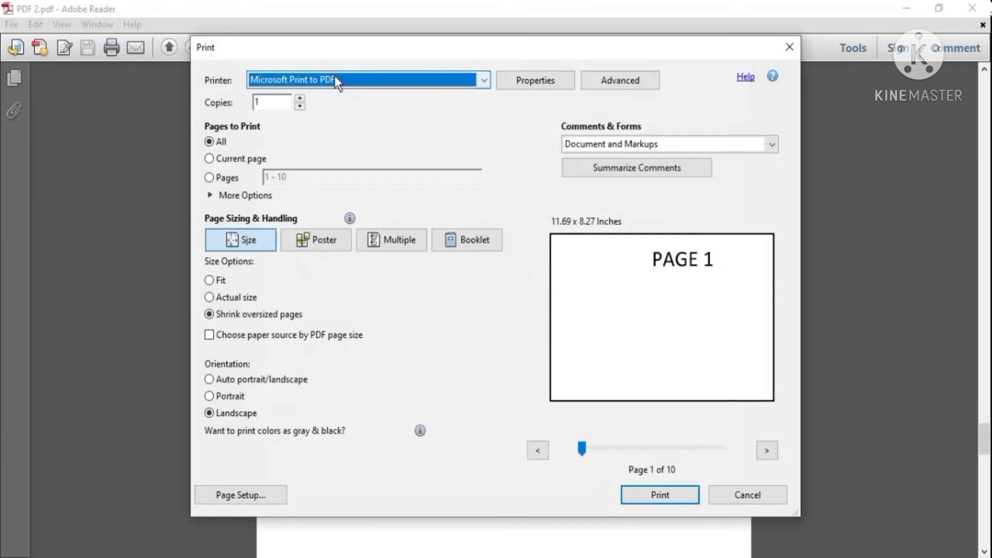
{"action": "left_click", "coordinate": [270, 86]}
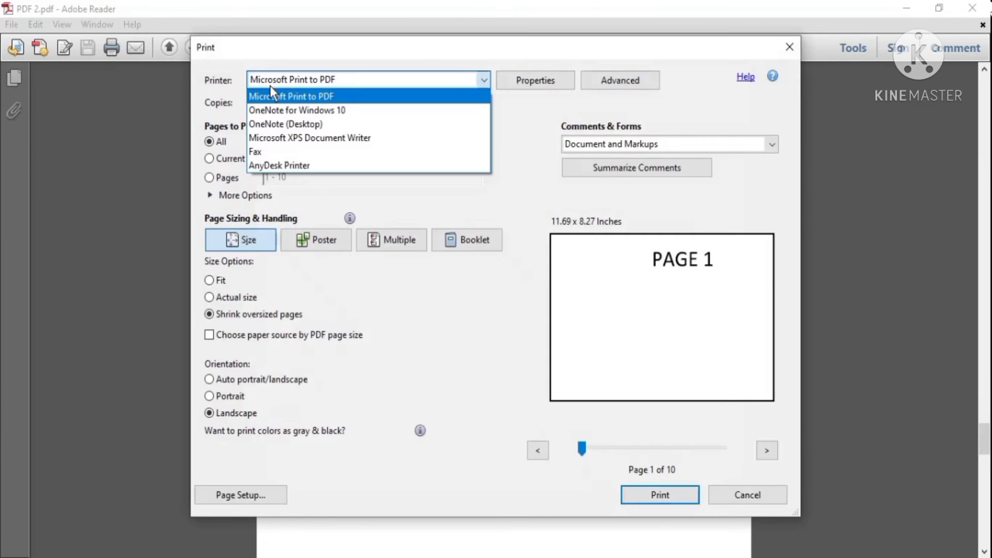
{"action": "left_click", "coordinate": [270, 86]}
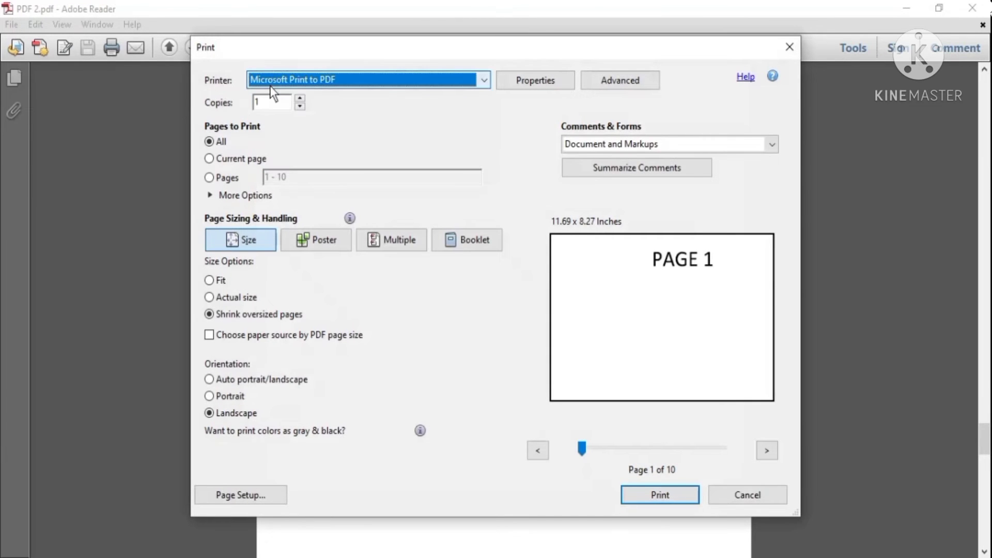
Limit the print to the page range 1-4,6-8,10, leaving out pages 5 and 9.
{"action": "left_click", "coordinate": [210, 178]}
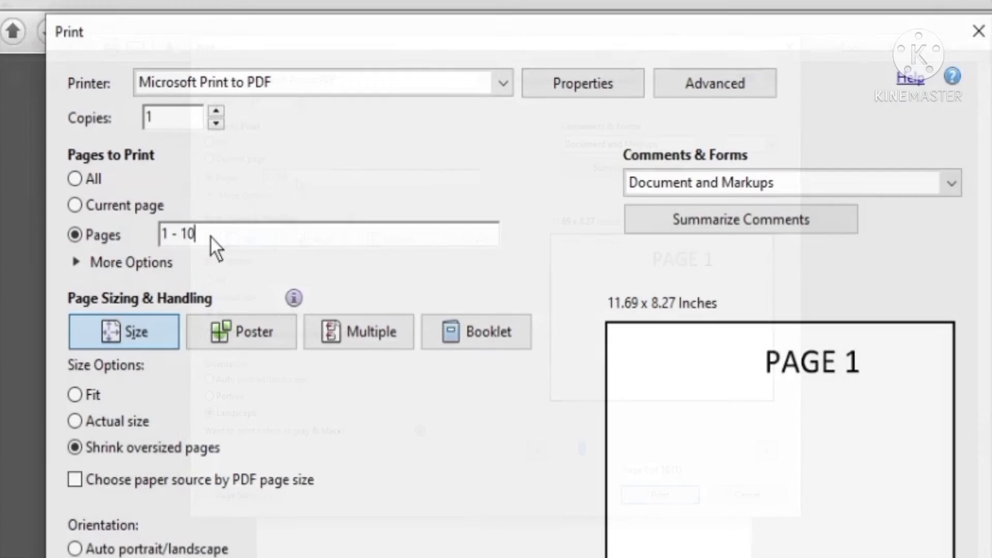
{"action": "left_click_drag", "start_coordinate": [292, 181], "coordinate": [264, 178]}
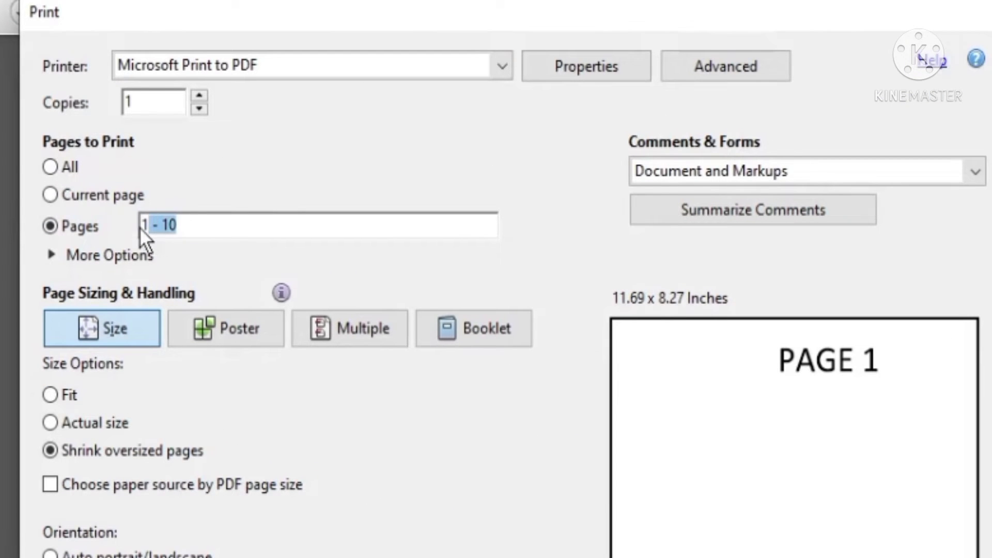
{"action": "key", "text": "BackSpace"}
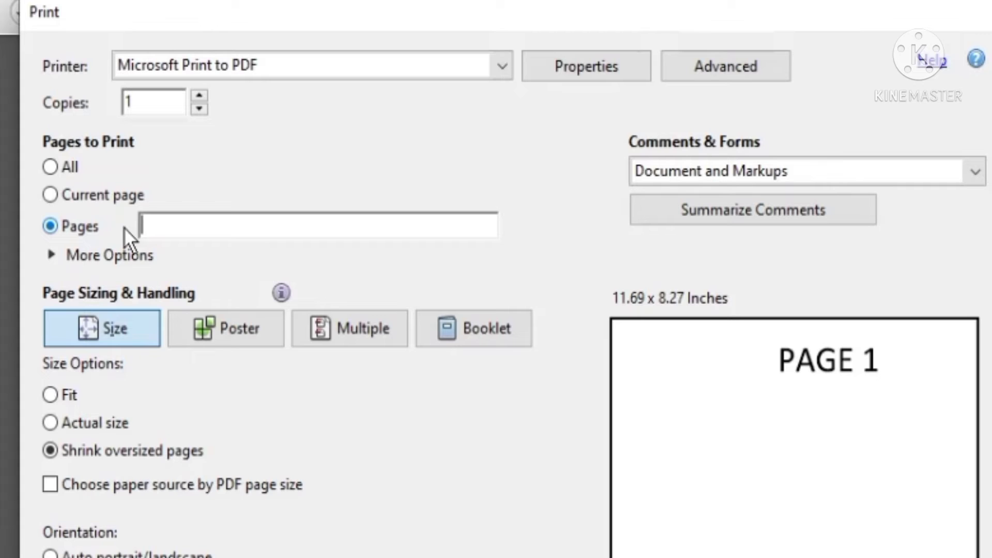
{"action": "type", "text": "1-"}
{"action": "type", "text": "4"}
{"action": "type", "text": "-4"}
{"action": "type", "text": ","}
{"action": "type", "text": "6"}
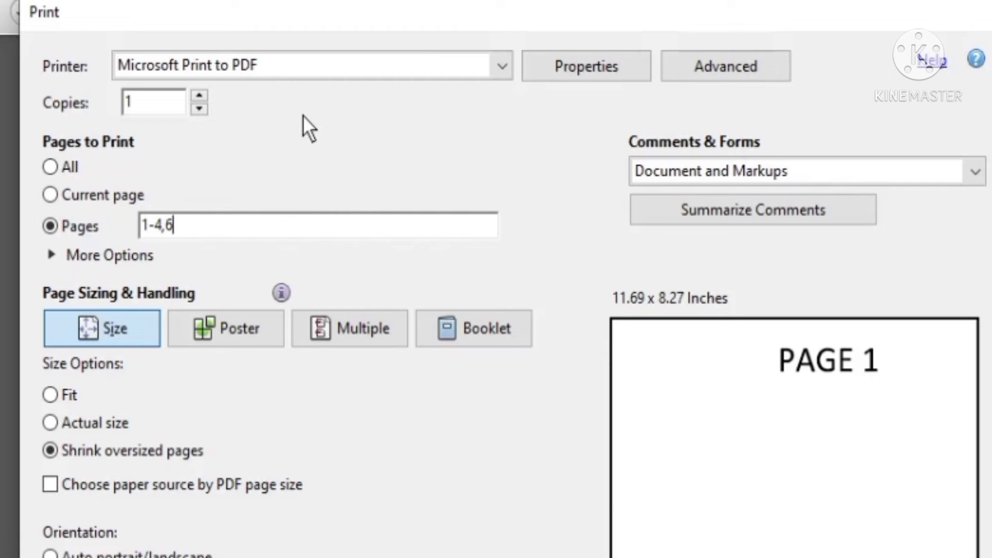
{"action": "type", "text": "-"}
{"action": "type", "text": "8,10"}
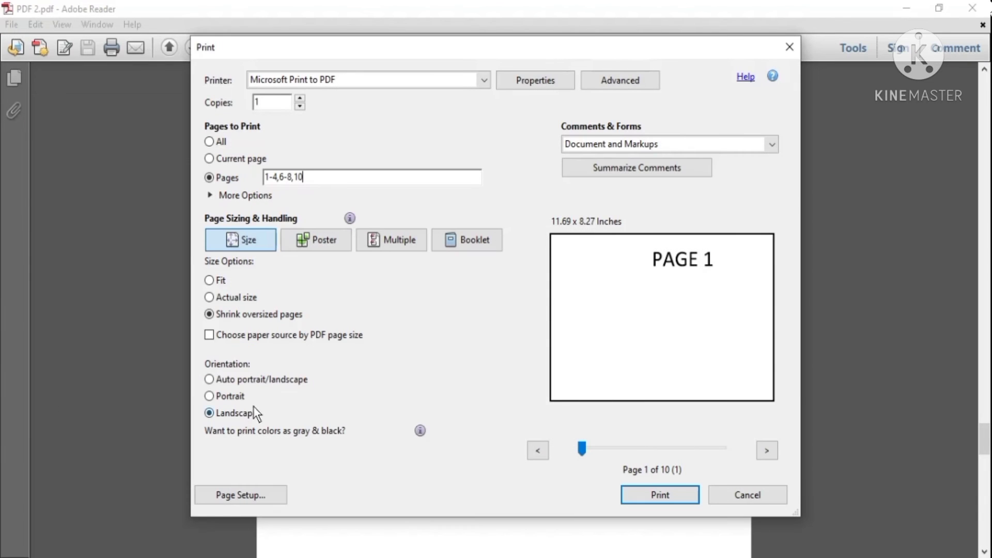
Print the selected pages in portrait orientation and save the output as NEW PDF in New folder (3) on the Desktop.
{"action": "left_click", "coordinate": [236, 399]}
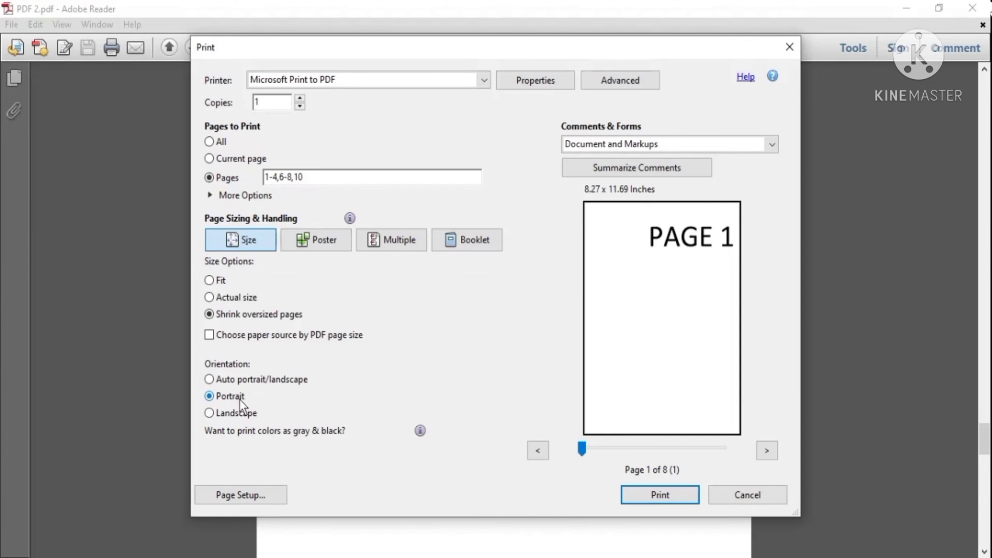
{"action": "left_click", "coordinate": [685, 497]}
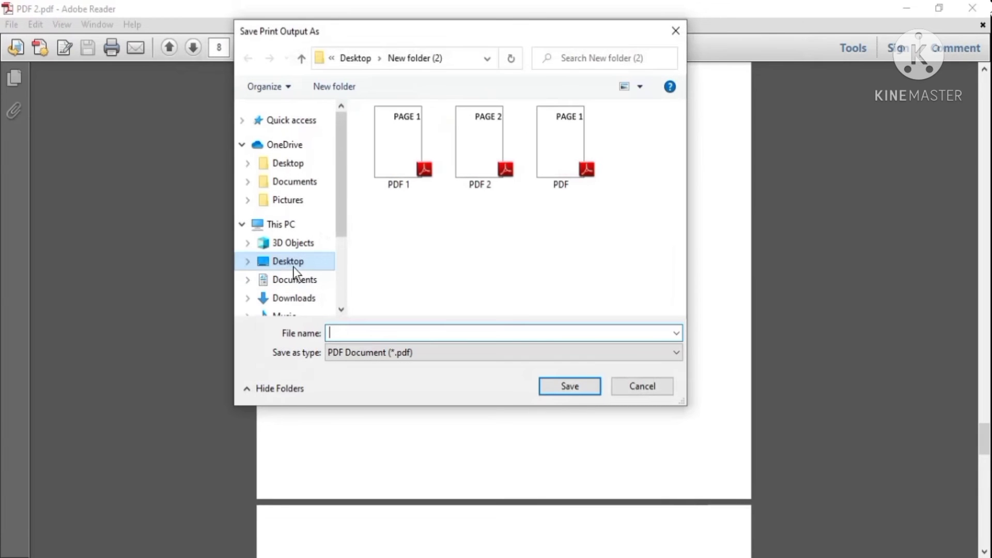
{"action": "left_click", "coordinate": [281, 262]}
{"action": "left_click", "coordinate": [406, 265]}
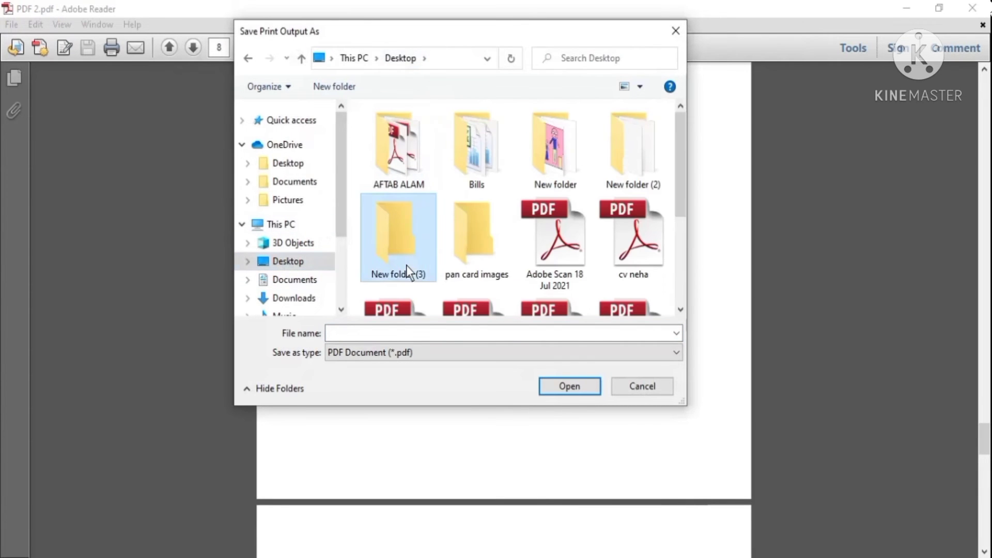
{"action": "double_click", "coordinate": [406, 265]}
{"action": "left_click", "coordinate": [386, 337]}
{"action": "type", "text": "NEW PDF"}
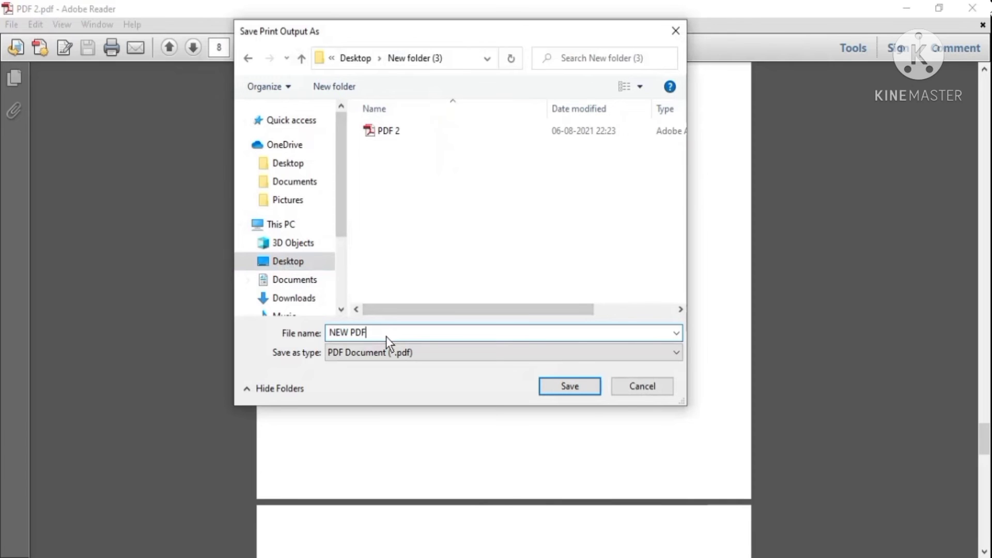
{"action": "left_click", "coordinate": [556, 383]}
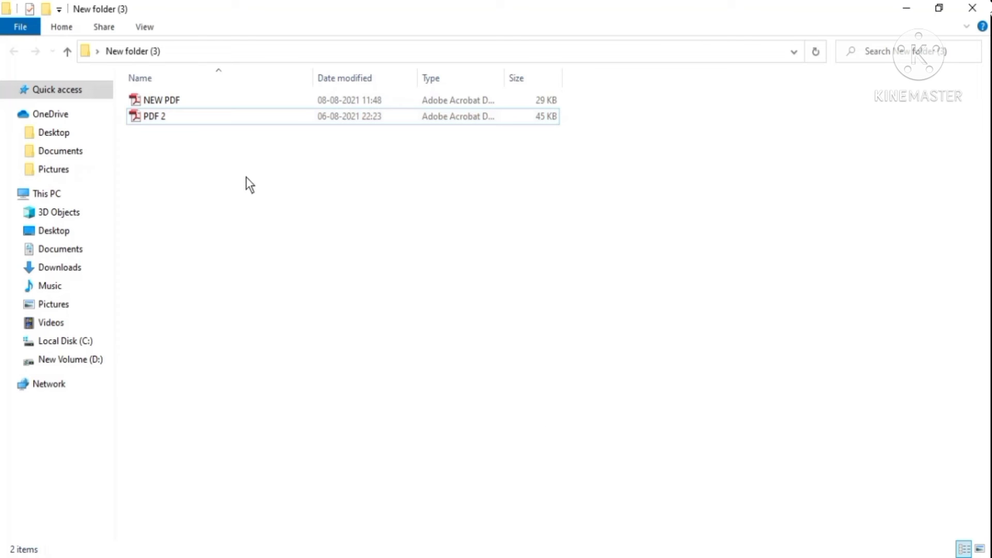
Refresh New folder (3) and open the NEW PDF file in Adobe Reader.
{"action": "right_click", "coordinate": [246, 176]}
{"action": "left_click", "coordinate": [284, 239]}
{"action": "left_click", "coordinate": [166, 115]}
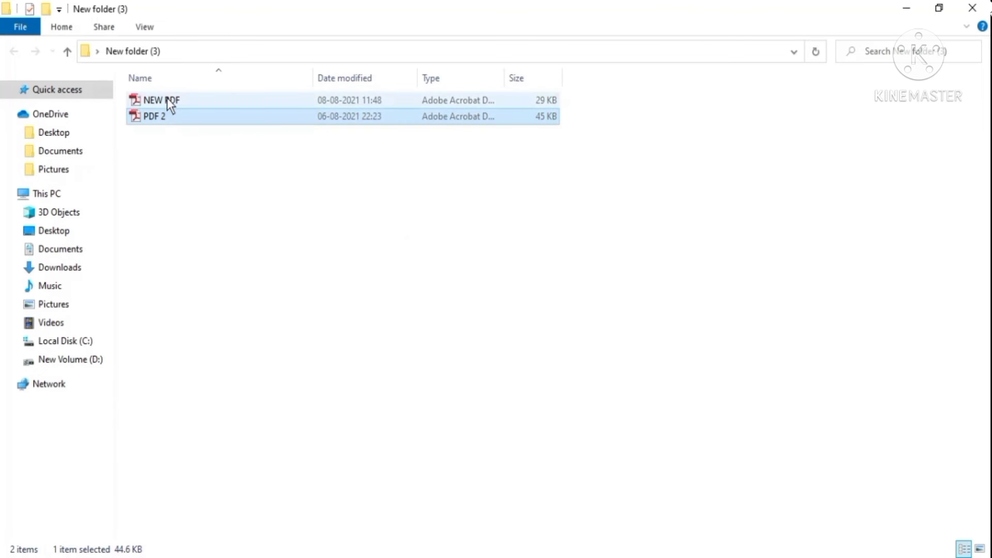
{"action": "double_click", "coordinate": [166, 98]}
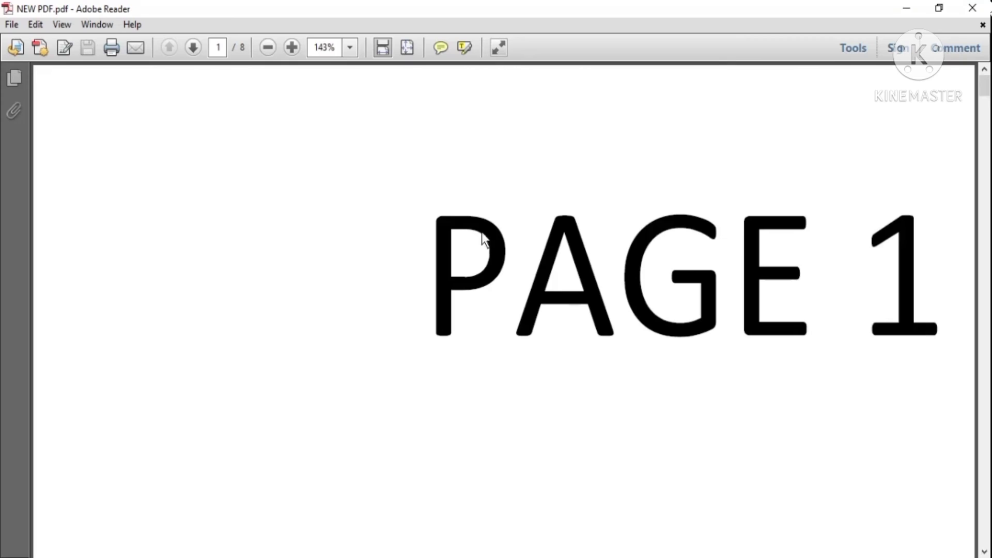
Look through all pages of NEW PDF.pdf, checking whether pages 5 and 9 are left out.
{"action": "scroll", "coordinate": [541, 289], "scroll_direction": "down", "scroll_amount": 1}
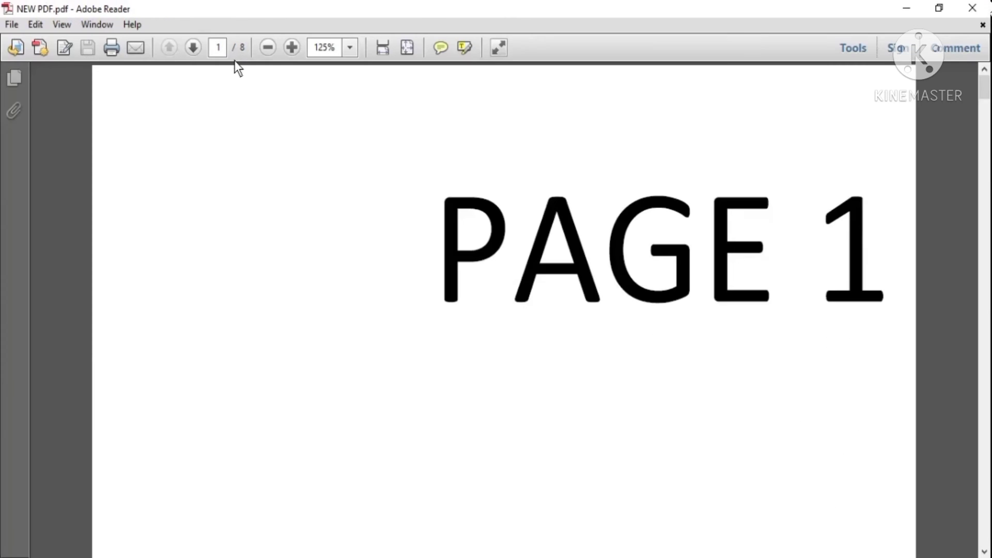
{"action": "scroll", "coordinate": [691, 318], "scroll_direction": "down", "scroll_amount": 8}
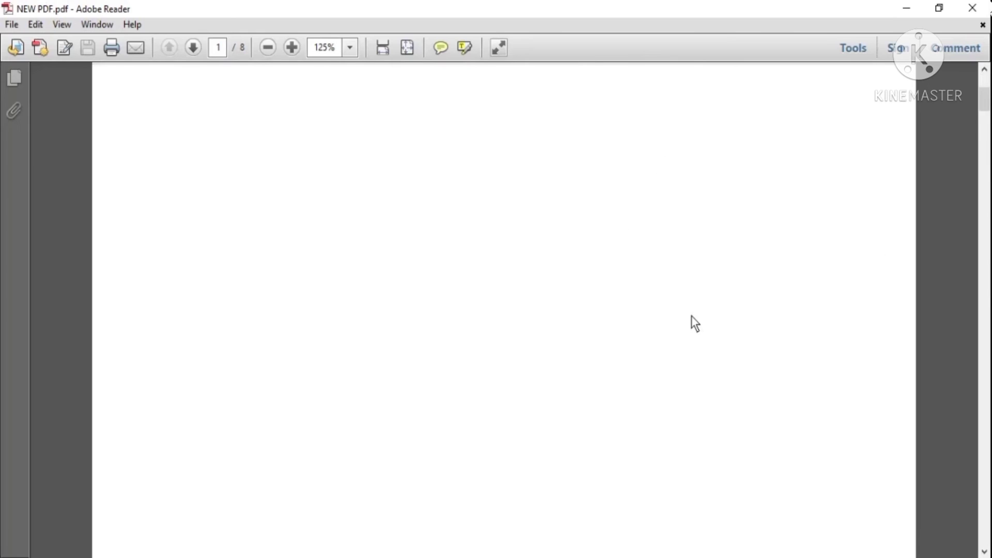
{"action": "scroll", "coordinate": [704, 367], "scroll_direction": "down", "scroll_amount": 8}
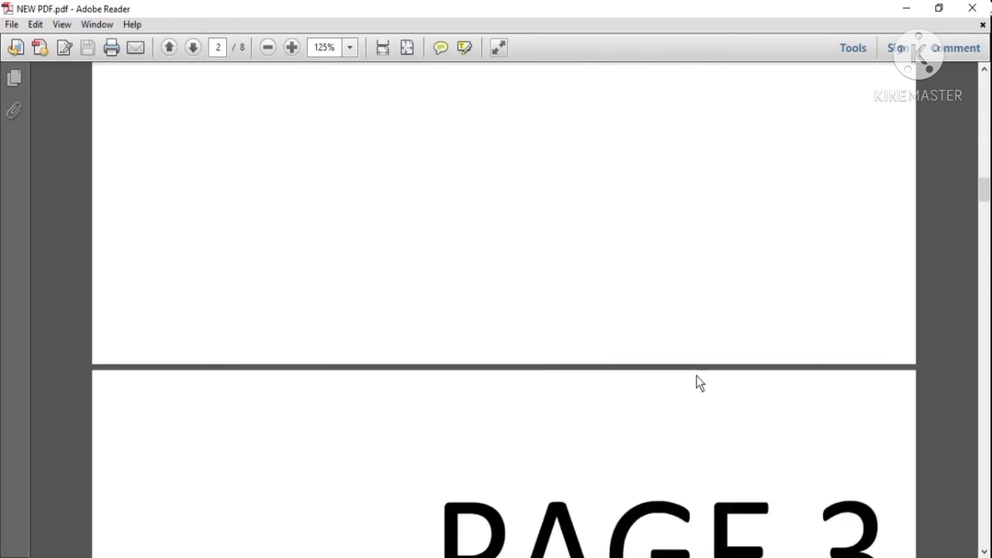
{"action": "scroll", "coordinate": [702, 390], "scroll_direction": "down", "scroll_amount": 8}
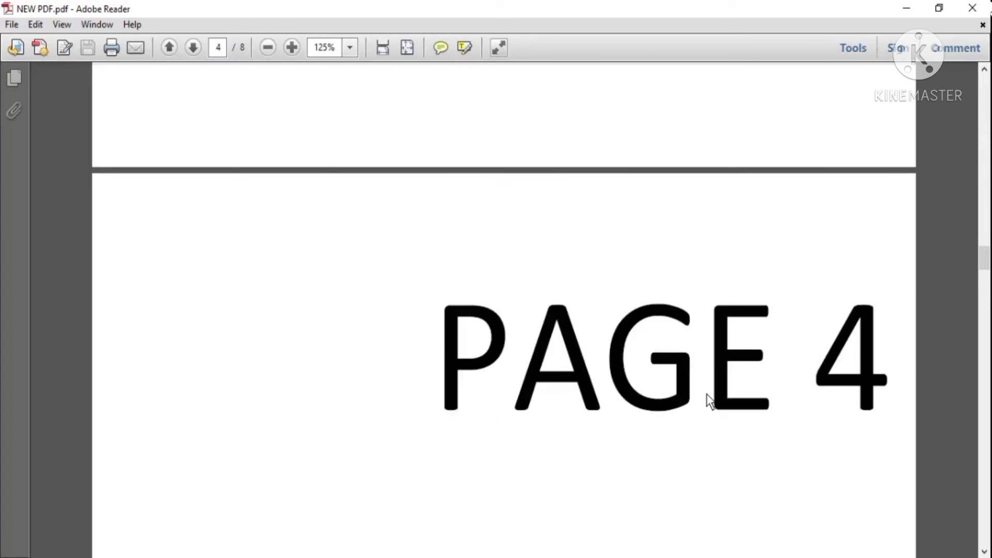
{"action": "scroll", "coordinate": [713, 390], "scroll_direction": "down", "scroll_amount": 8}
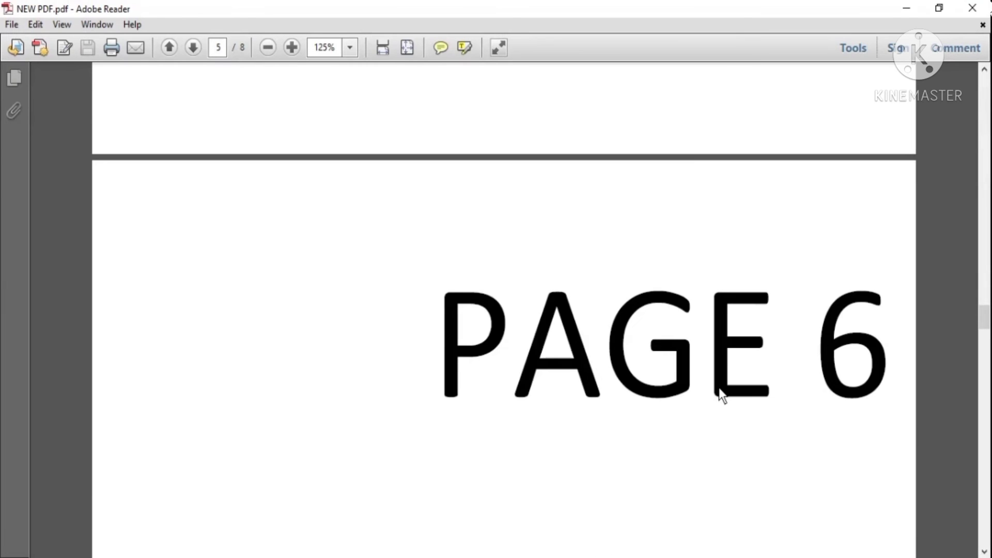
{"action": "scroll", "coordinate": [704, 433], "scroll_direction": "down", "scroll_amount": 2, "text": "ctrl"}
{"action": "scroll", "coordinate": [693, 441], "scroll_direction": "up", "scroll_amount": 6}
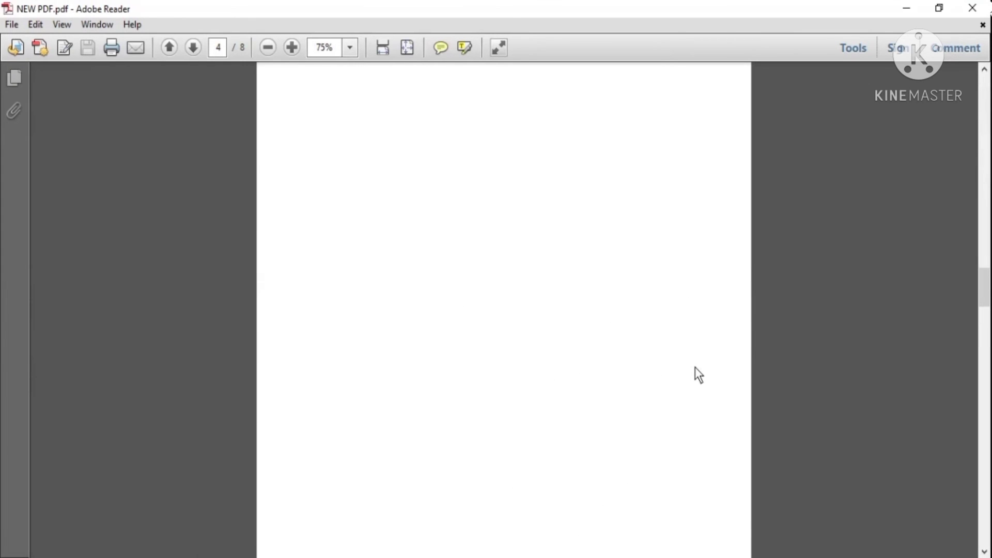
{"action": "scroll", "coordinate": [693, 367], "scroll_direction": "up", "scroll_amount": 2}
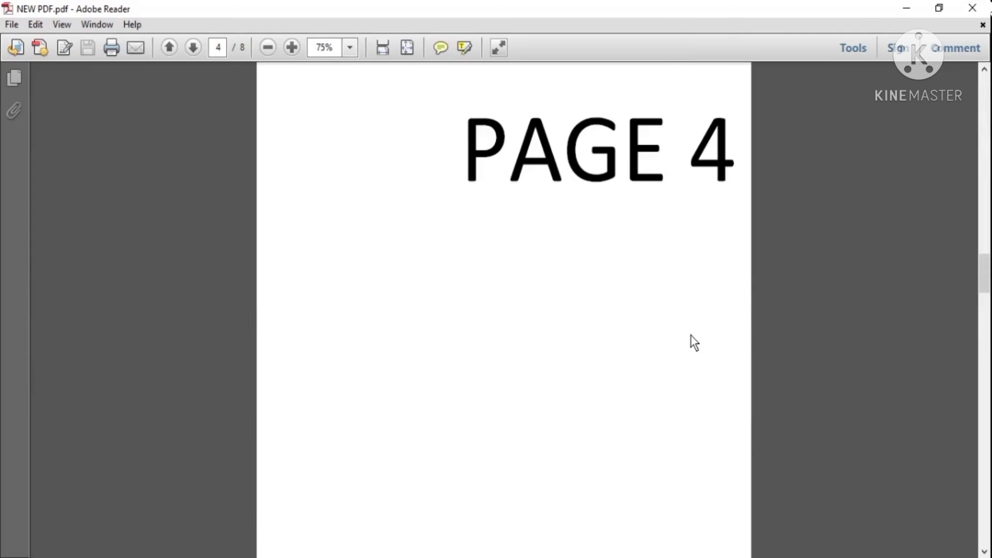
{"action": "scroll", "coordinate": [692, 351], "scroll_direction": "down", "scroll_amount": 10}
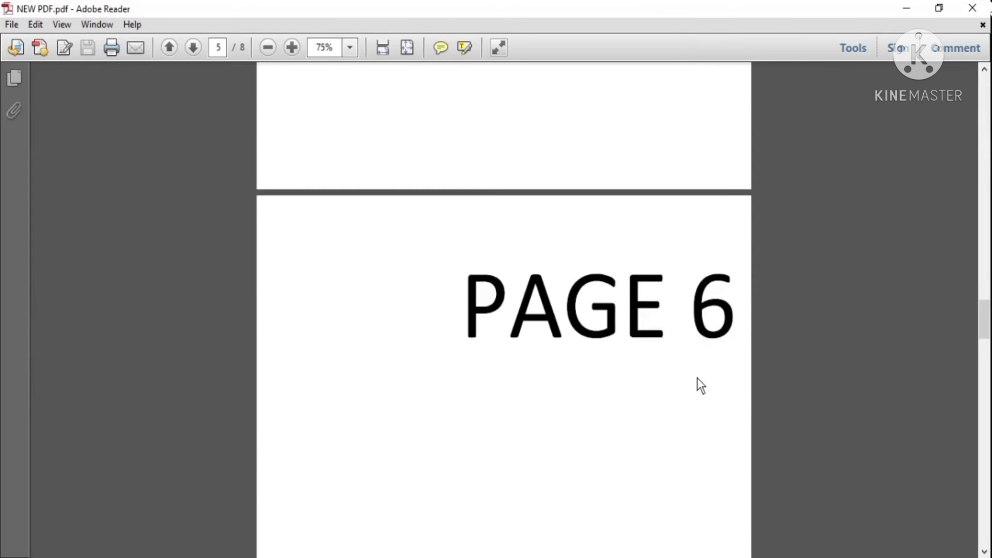
{"action": "scroll", "coordinate": [697, 385], "scroll_direction": "down", "scroll_amount": 5}
{"action": "scroll", "coordinate": [696, 385], "scroll_direction": "down", "scroll_amount": 3, "text": "ctrl"}
{"action": "scroll", "coordinate": [547, 425], "scroll_direction": "down", "scroll_amount": 5}
{"action": "scroll", "coordinate": [589, 377], "scroll_direction": "down", "scroll_amount": 5}
{"action": "scroll", "coordinate": [587, 368], "scroll_direction": "up", "scroll_amount": 2}
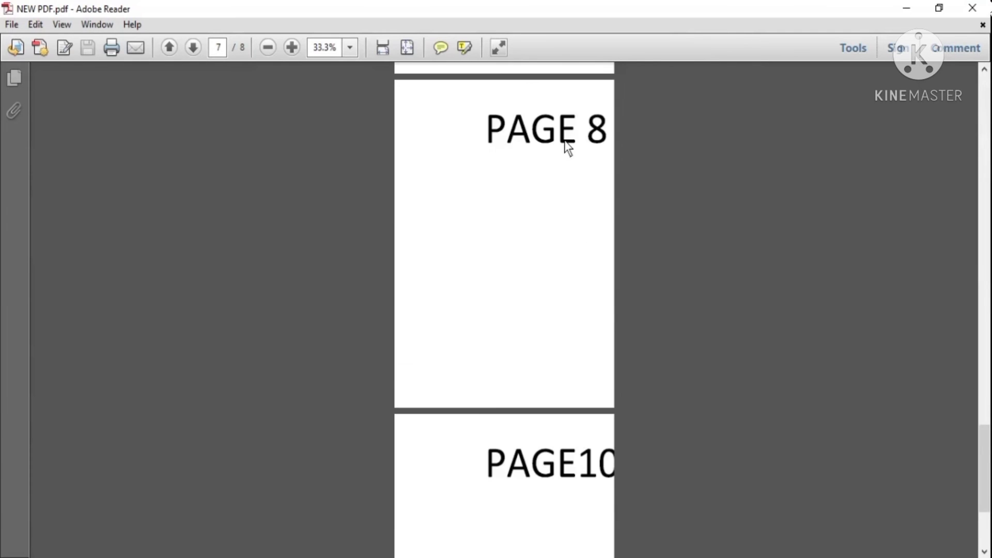
{"action": "scroll", "coordinate": [552, 380], "scroll_direction": "up", "scroll_amount": 2}
{"action": "scroll", "coordinate": [563, 367], "scroll_direction": "up", "scroll_amount": 10}
{"action": "scroll", "coordinate": [575, 351], "scroll_direction": "up", "scroll_amount": 10}
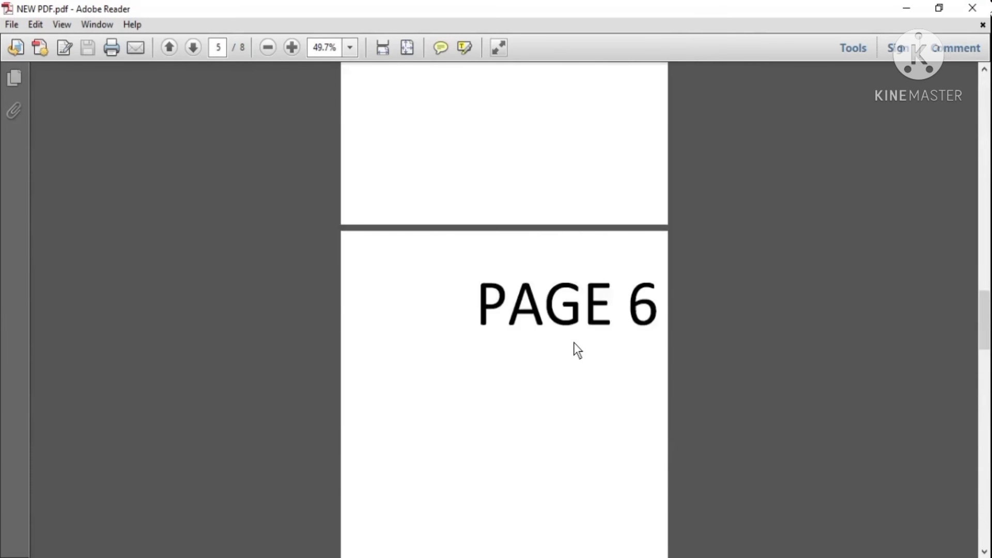
{"action": "scroll", "coordinate": [572, 338], "scroll_direction": "up", "scroll_amount": 5}
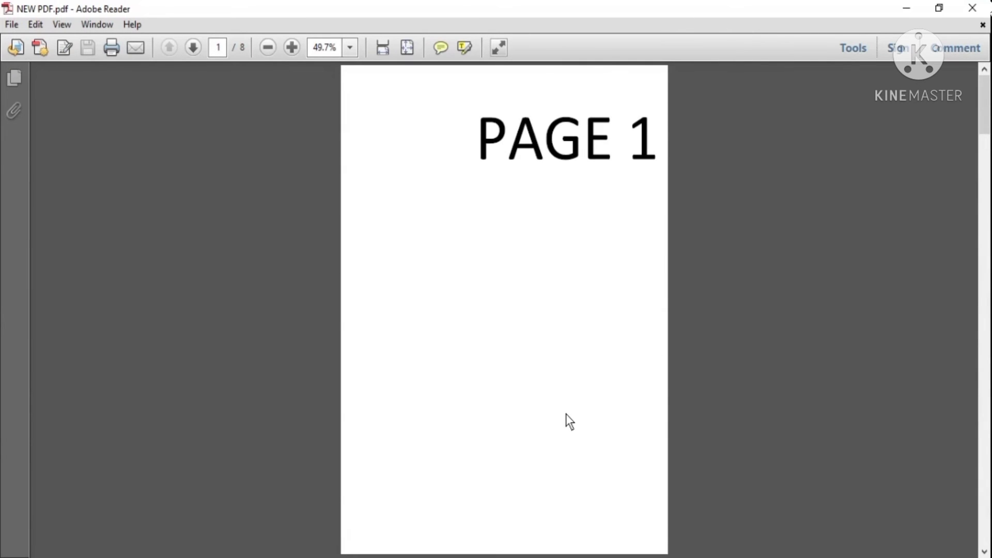
{"action": "scroll", "coordinate": [566, 414], "scroll_direction": "up", "scroll_amount": 1, "text": "ctrl"}
{"action": "scroll", "coordinate": [568, 411], "scroll_direction": "up", "scroll_amount": 1}
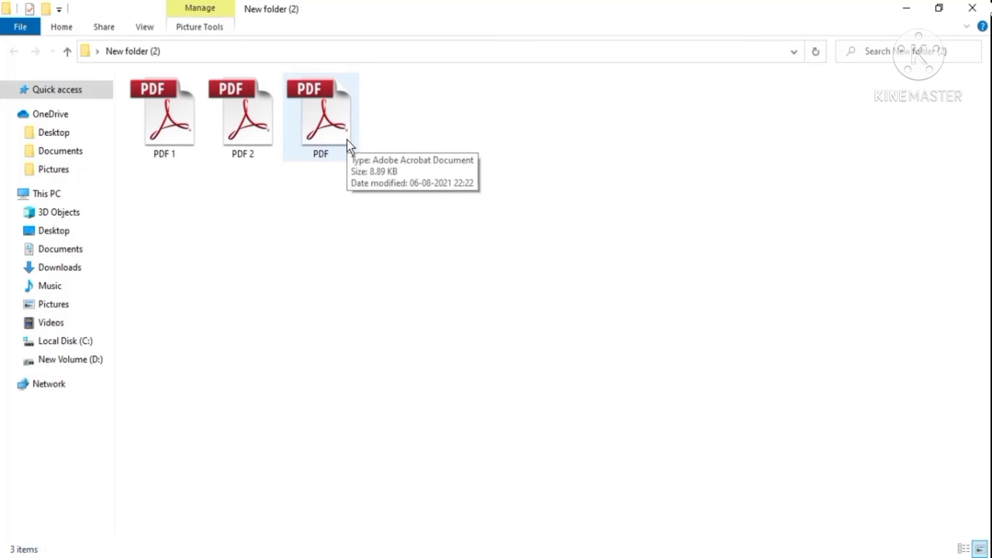
Refresh New folder (2) and open its PDF file with Google Chrome.
{"action": "right_click", "coordinate": [477, 133]}
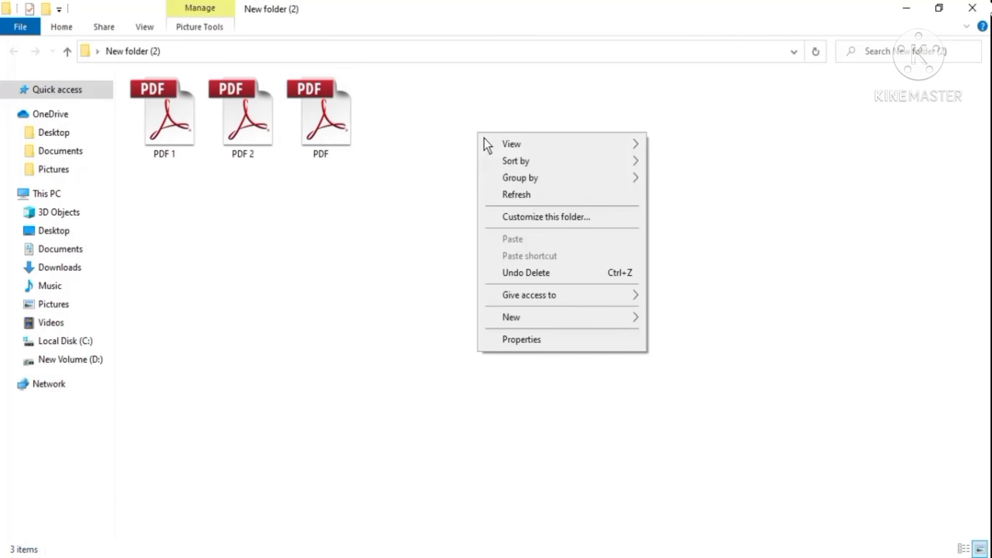
{"action": "left_click", "coordinate": [537, 199]}
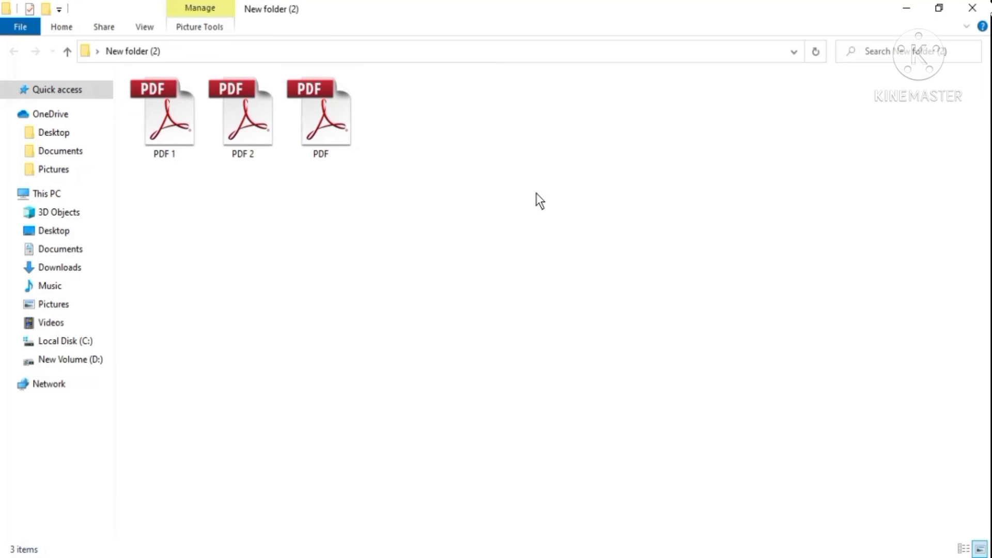
{"action": "left_click", "coordinate": [333, 141]}
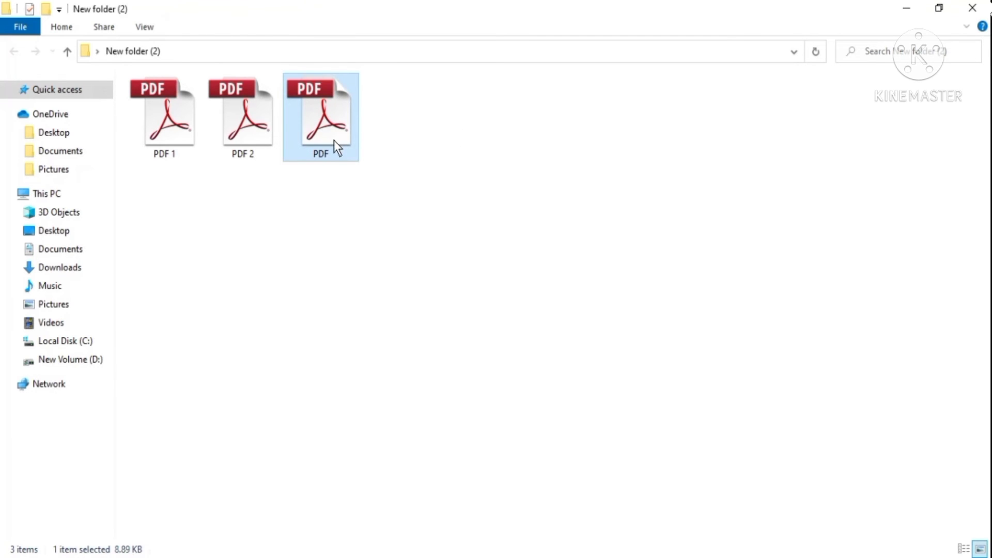
{"action": "right_click", "coordinate": [337, 148]}
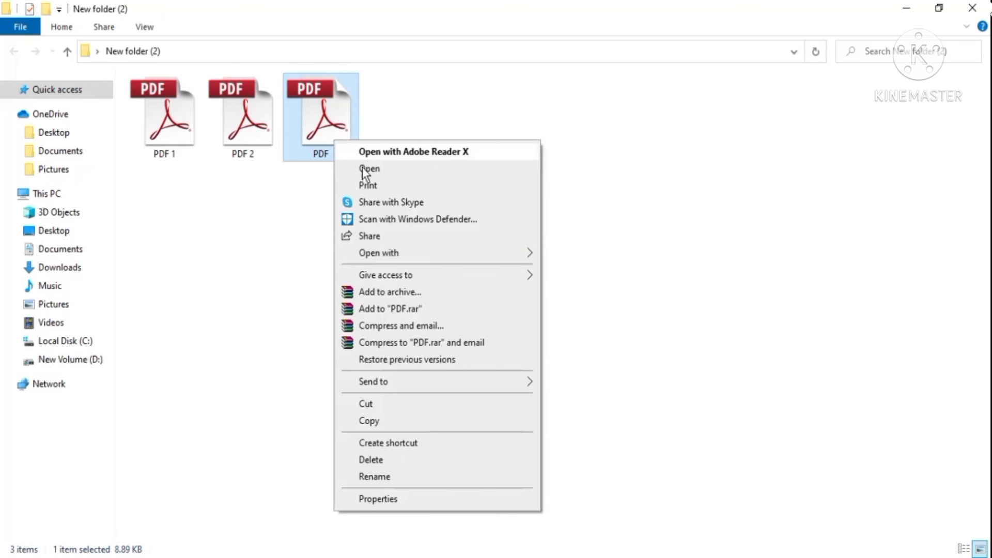
{"action": "mouse_move", "coordinate": [446, 254]}
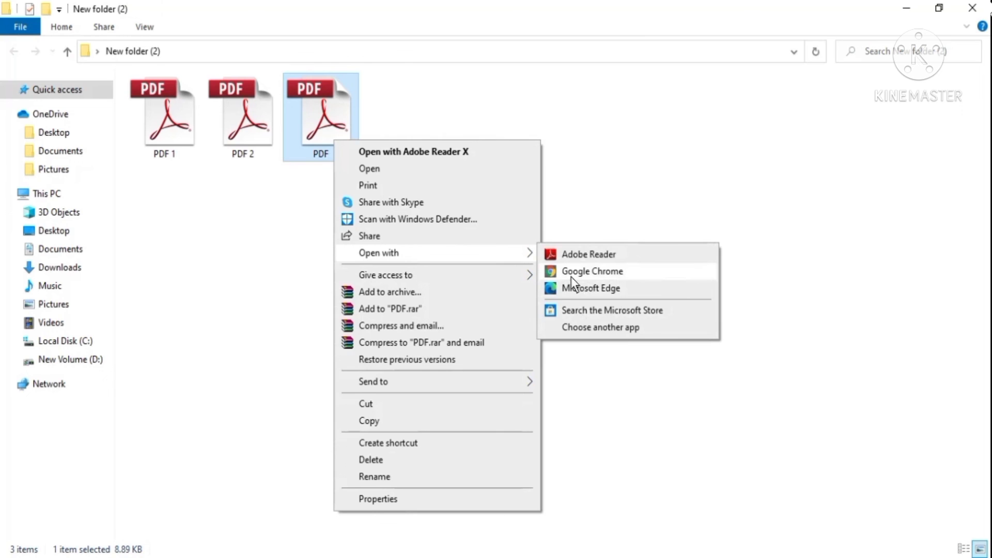
{"action": "left_click", "coordinate": [598, 270]}
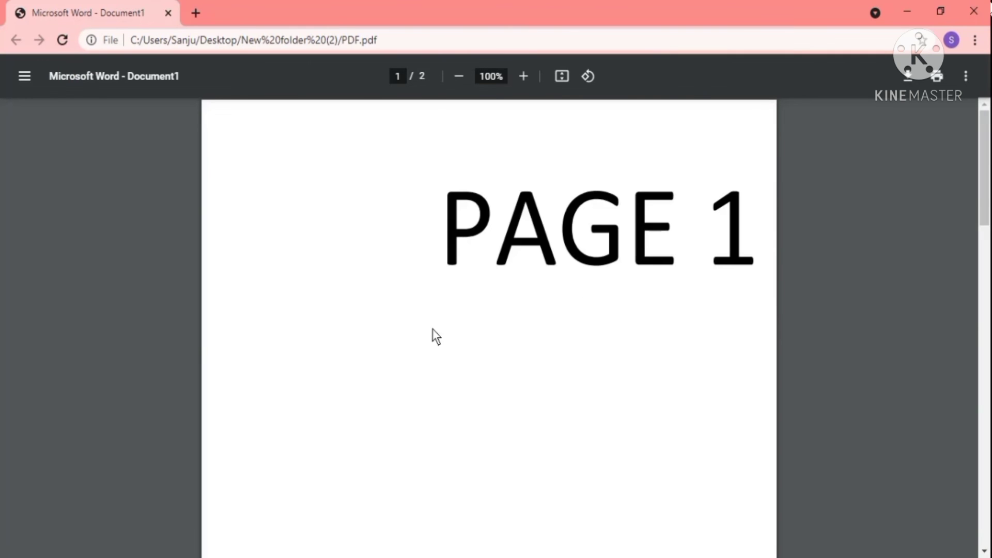
Look through the PDF in Chrome, then examine the destination printers offered in its print settings.
{"action": "scroll", "coordinate": [433, 329], "scroll_direction": "down", "scroll_amount": 10}
{"action": "scroll", "coordinate": [496, 320], "scroll_direction": "up", "scroll_amount": 10}
{"action": "left_click", "coordinate": [935, 77]}
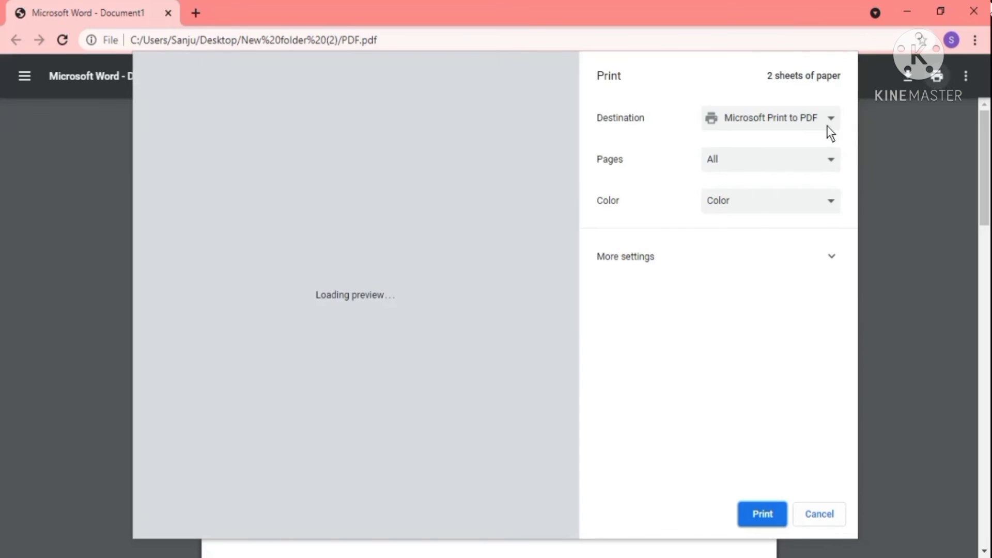
{"action": "left_click", "coordinate": [819, 120]}
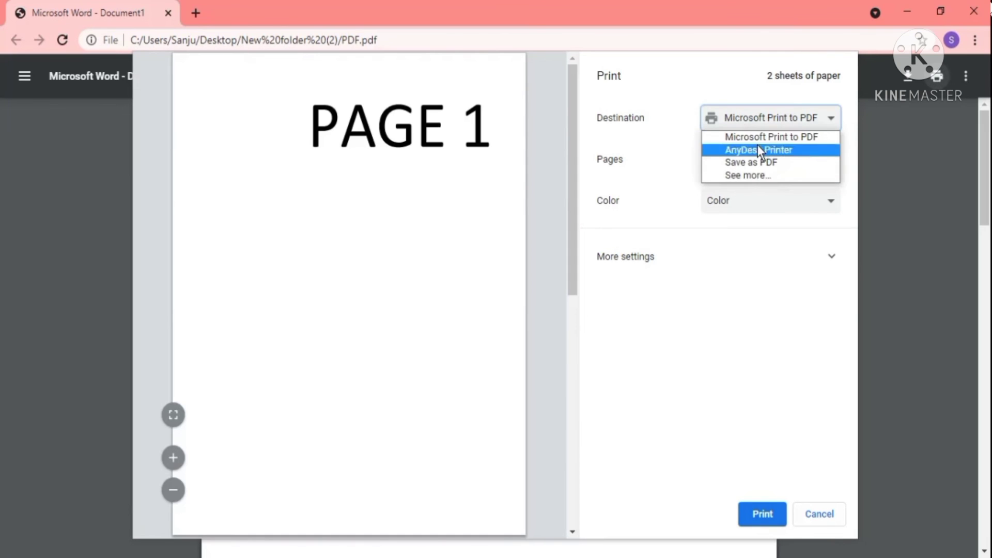
{"action": "left_click", "coordinate": [898, 244]}
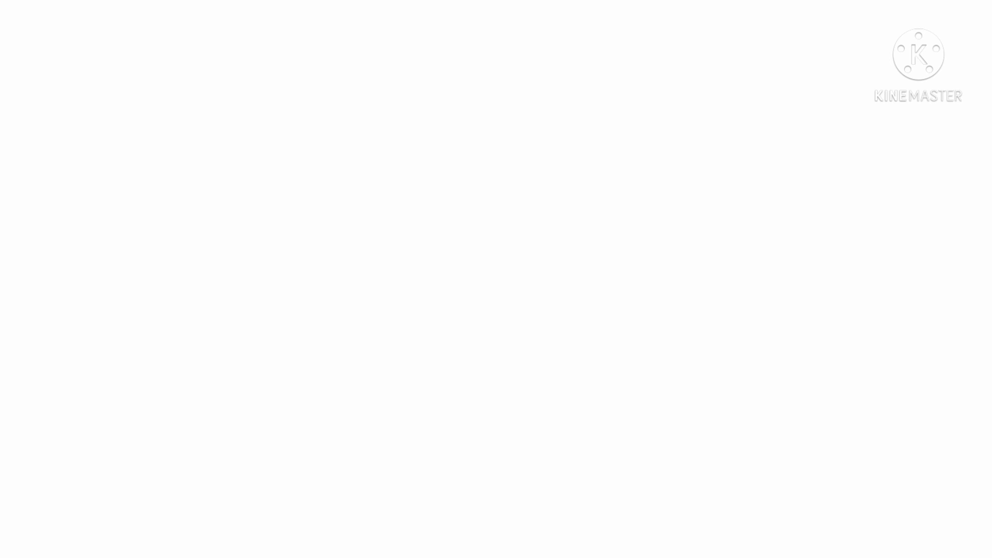